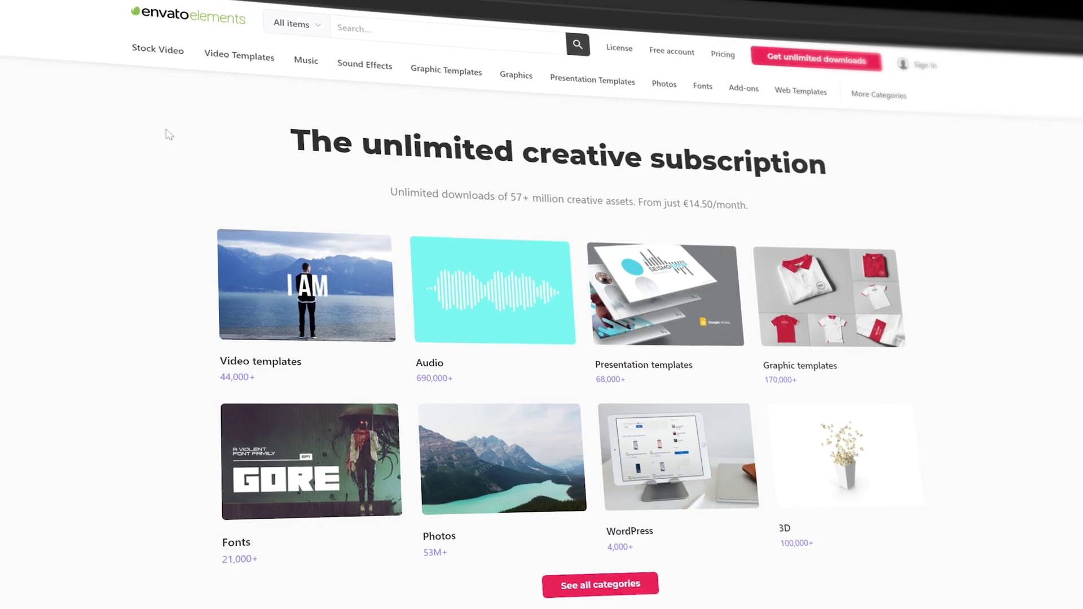
Browse the Envato Elements Video Templates, Stock Video, Sound Effects and Fonts catalogues.
{"action": "left_click", "coordinate": [241, 58]}
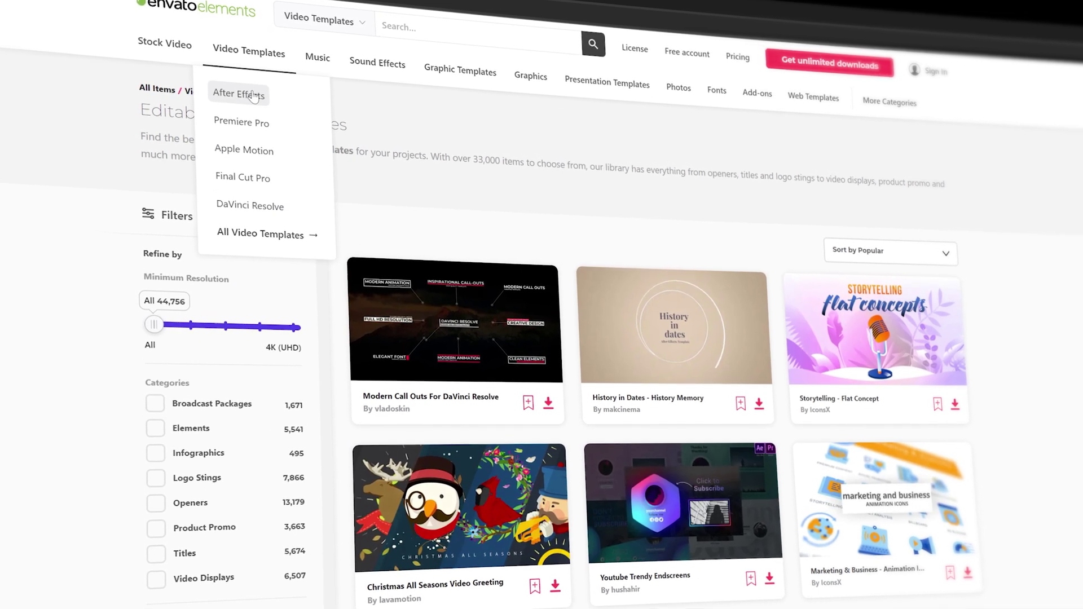
{"action": "left_click", "coordinate": [163, 45]}
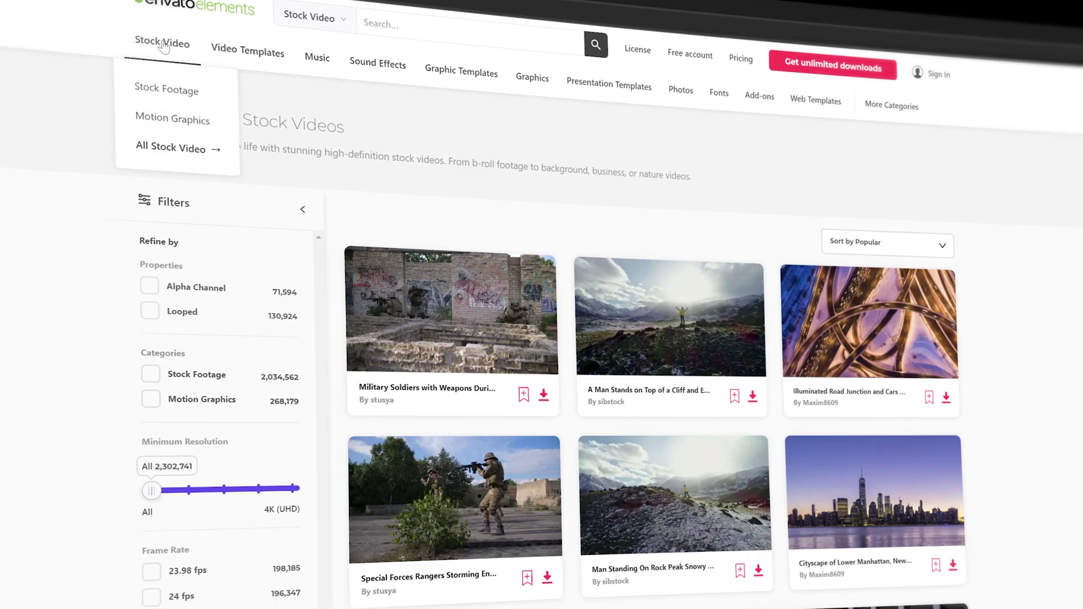
{"action": "left_click", "coordinate": [316, 57]}
{"action": "left_click", "coordinate": [377, 62]}
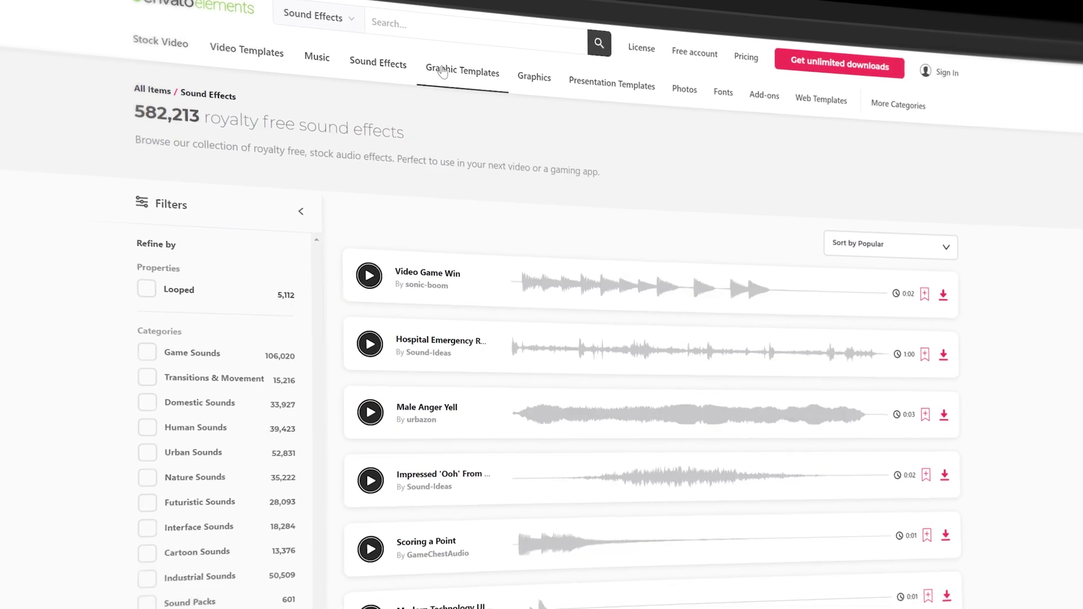
{"action": "left_click", "coordinate": [724, 92]}
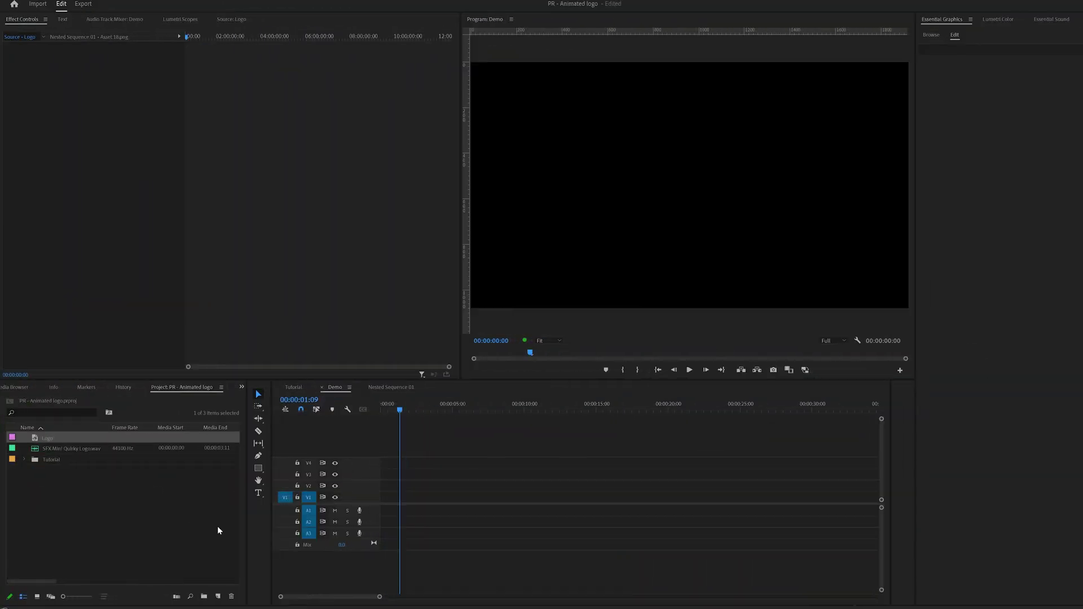
Place the Logo at the start of the Demo sequence and extend it to 10 seconds.
{"action": "double_click", "coordinate": [41, 438]}
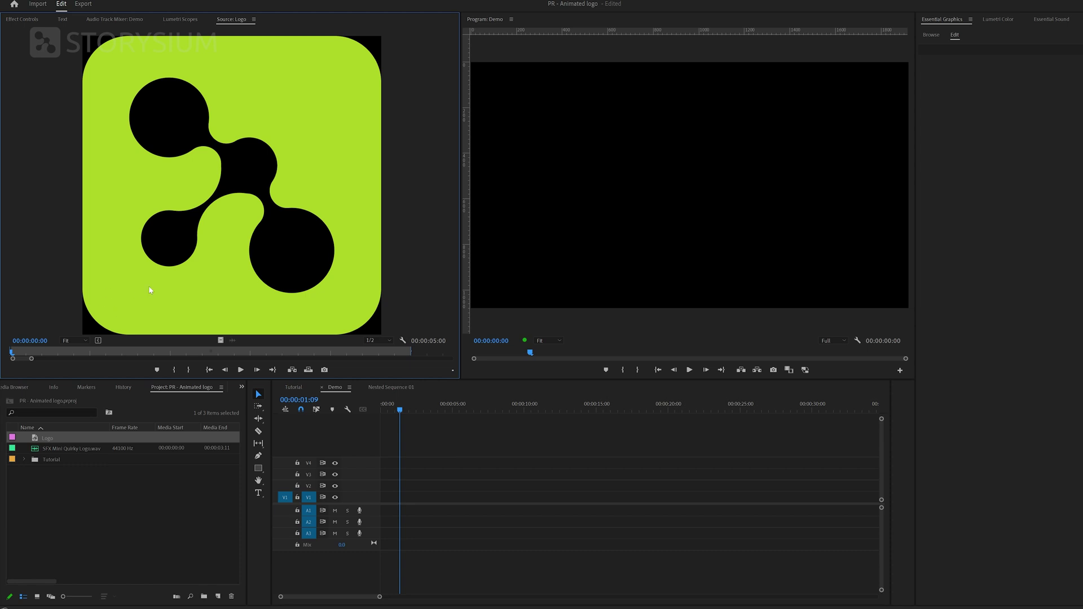
{"action": "left_click_drag", "start_coordinate": [44, 440], "coordinate": [383, 502]}
{"action": "left_click_drag", "start_coordinate": [395, 444], "coordinate": [492, 446]}
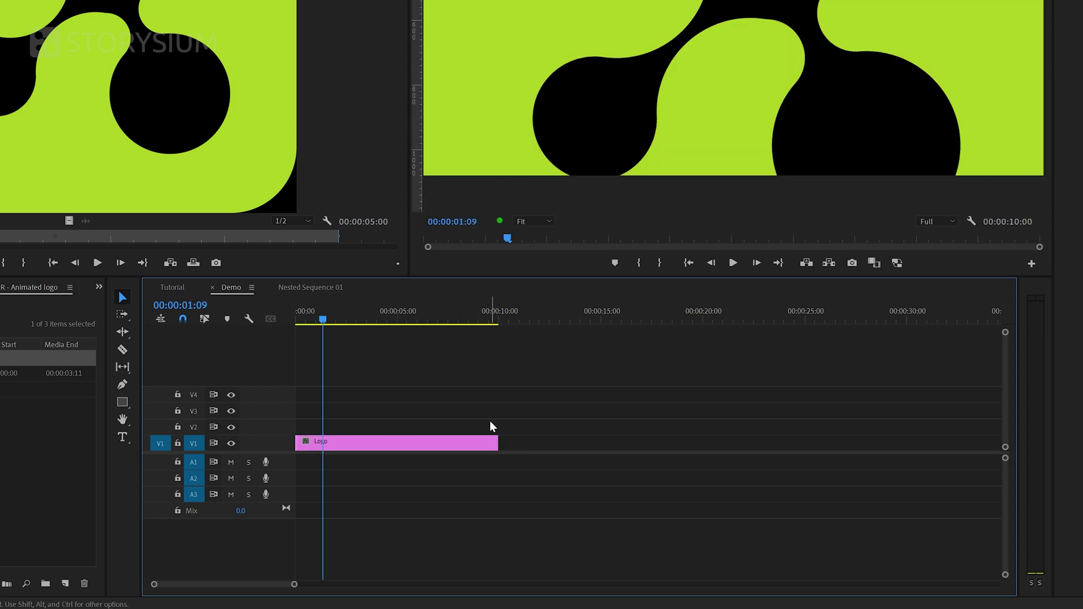
Scale the Logo clip to 14 and raise its Position Y to 324.
{"action": "left_click", "coordinate": [350, 437]}
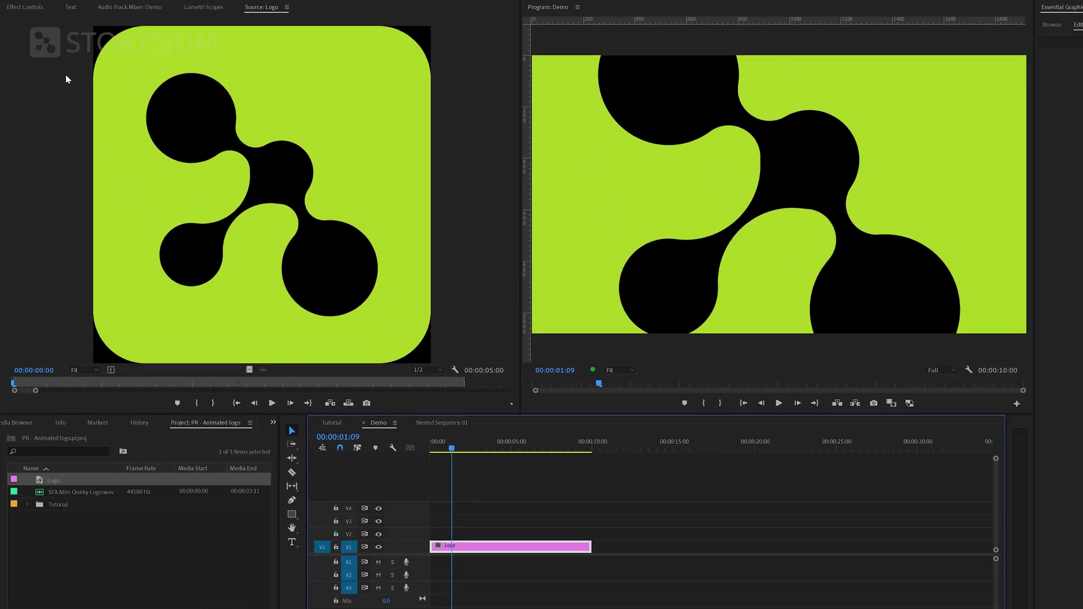
{"action": "left_click", "coordinate": [38, 12]}
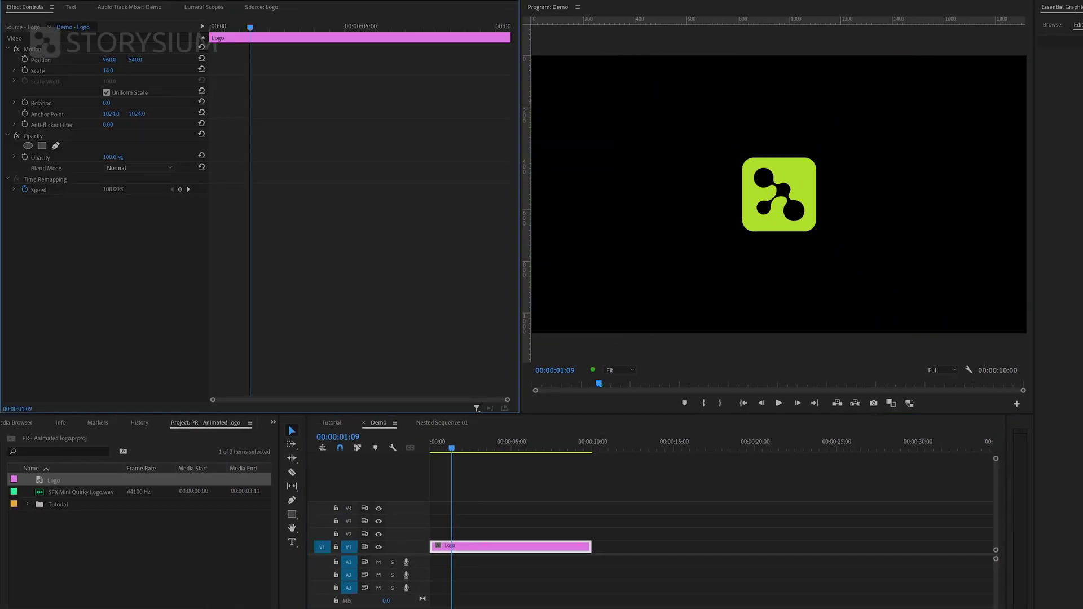
{"action": "left_click_drag", "start_coordinate": [136, 59], "coordinate": [140, 60]}
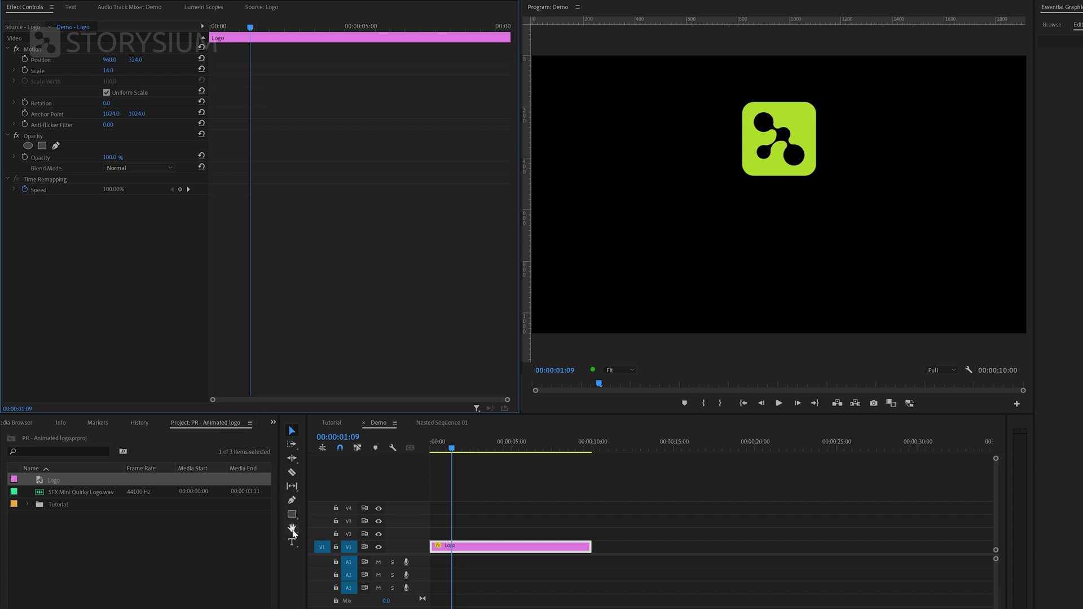
Add a new text layer reading STORY below the logo.
{"action": "left_click", "coordinate": [292, 543]}
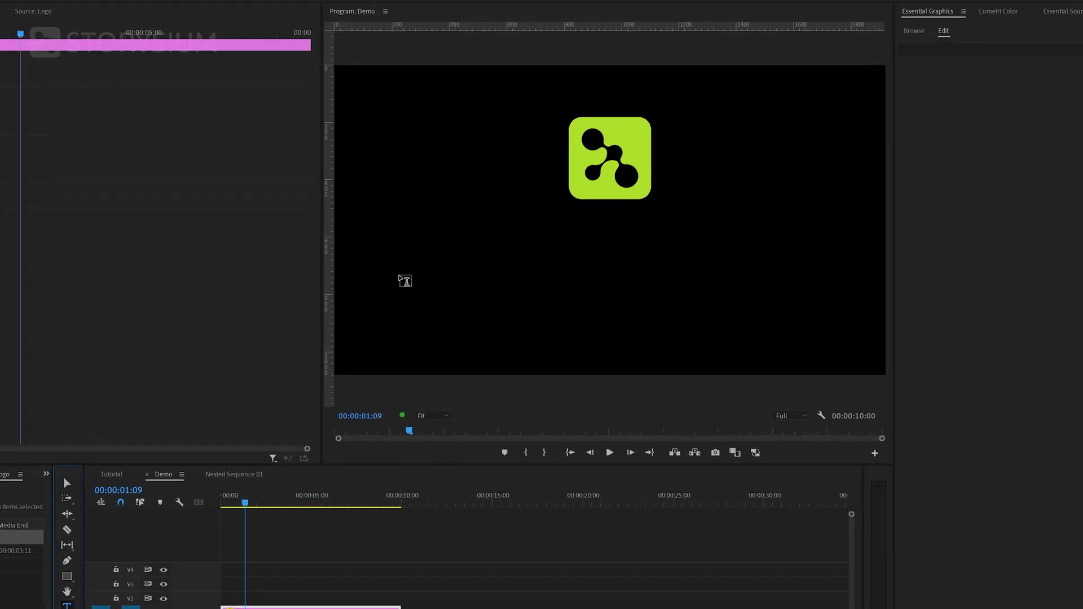
{"action": "left_click", "coordinate": [224, 307]}
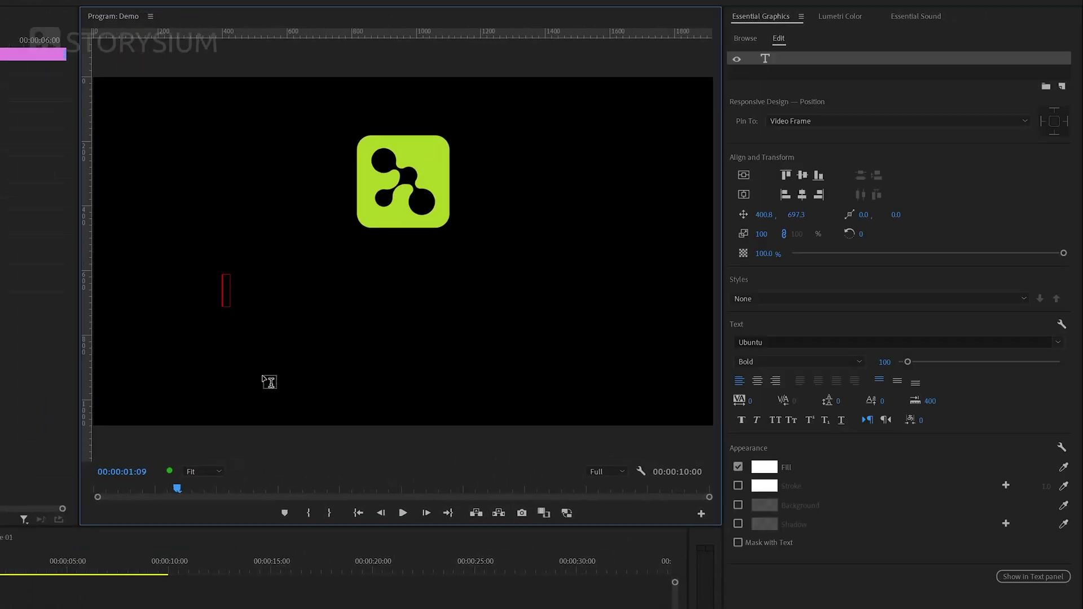
{"action": "type", "text": "STORY"}
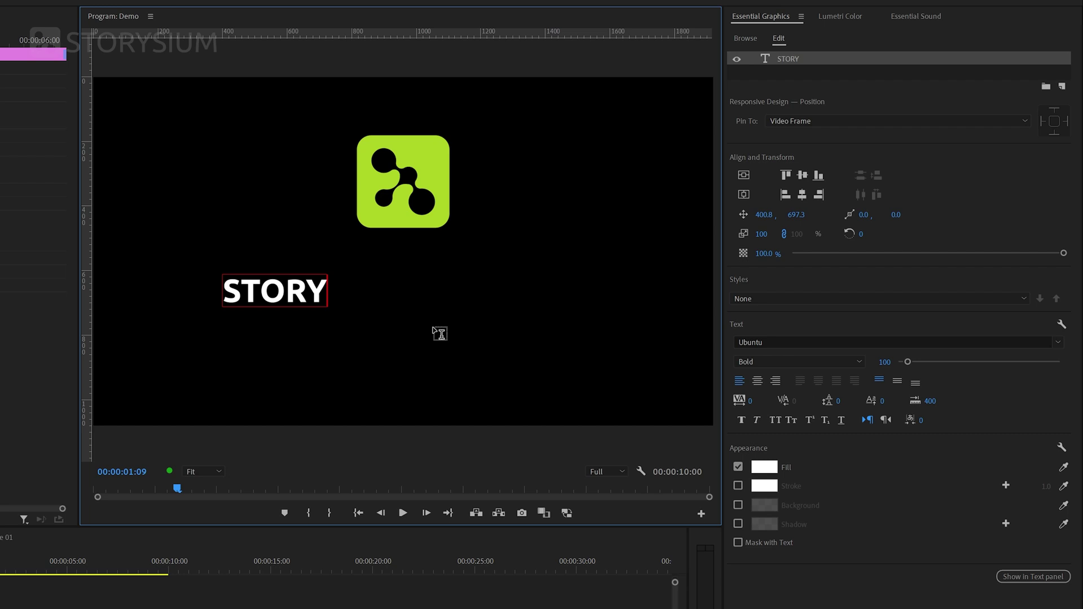
{"action": "key", "text": "Escape"}
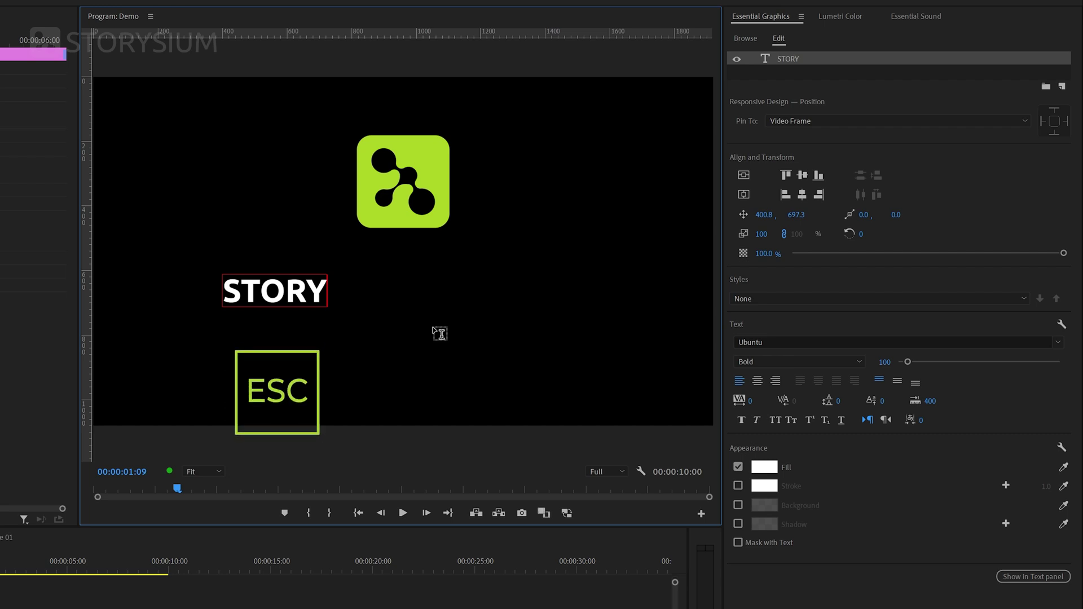
Scale STORY up to about 182 and snap its right edge to the frame centre.
{"action": "key", "text": "v"}
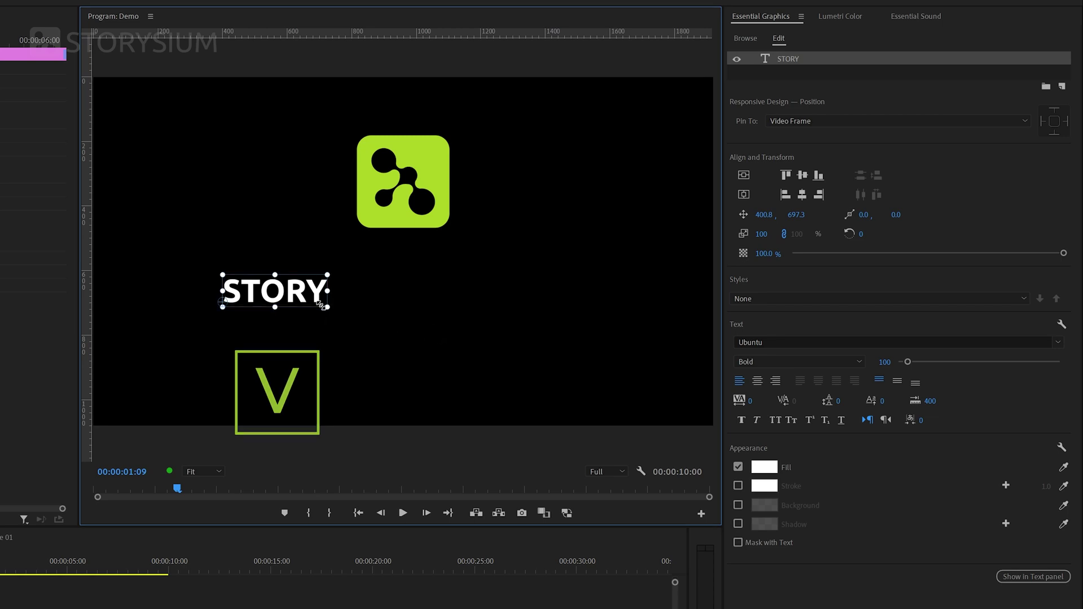
{"action": "left_click_drag", "start_coordinate": [328, 307], "coordinate": [395, 332]}
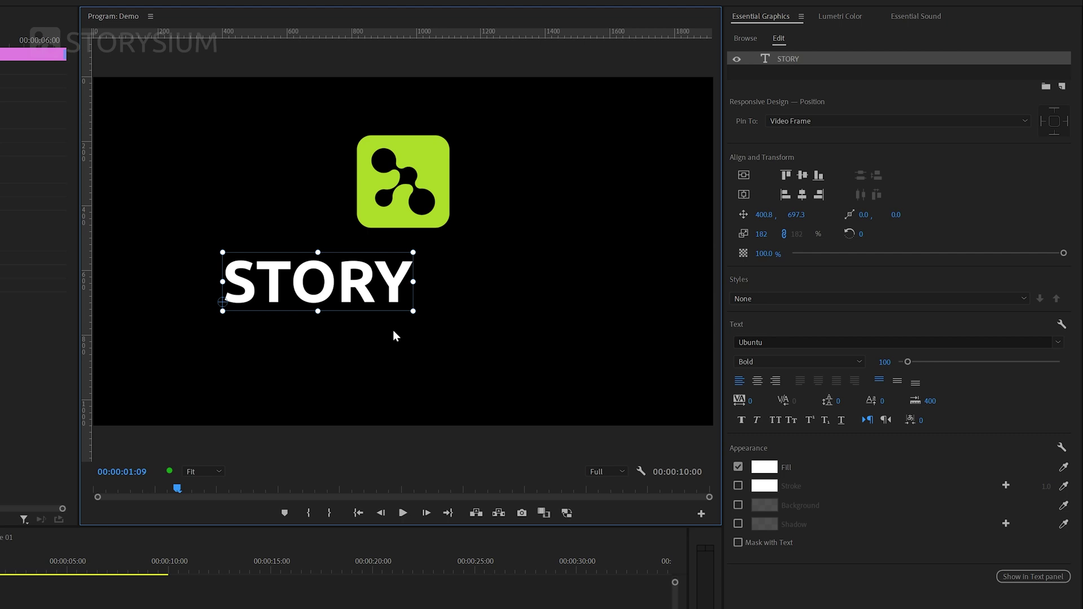
{"action": "left_click_drag", "start_coordinate": [360, 284], "coordinate": [350, 282]}
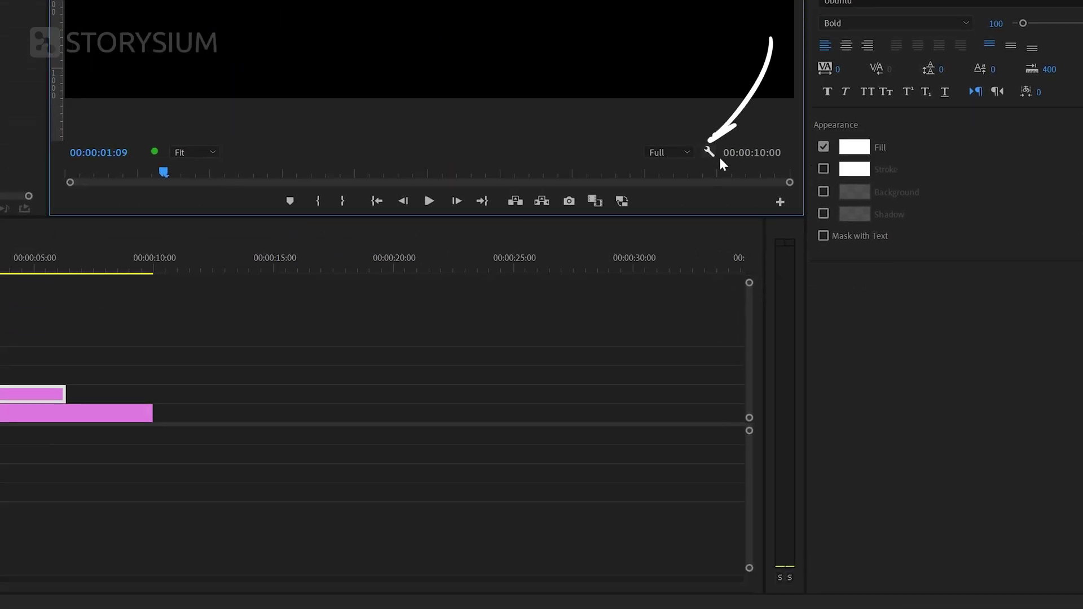
Turn on Snap in Program Monitor and paste a copy of STORY just to its right.
{"action": "left_click", "coordinate": [715, 153]}
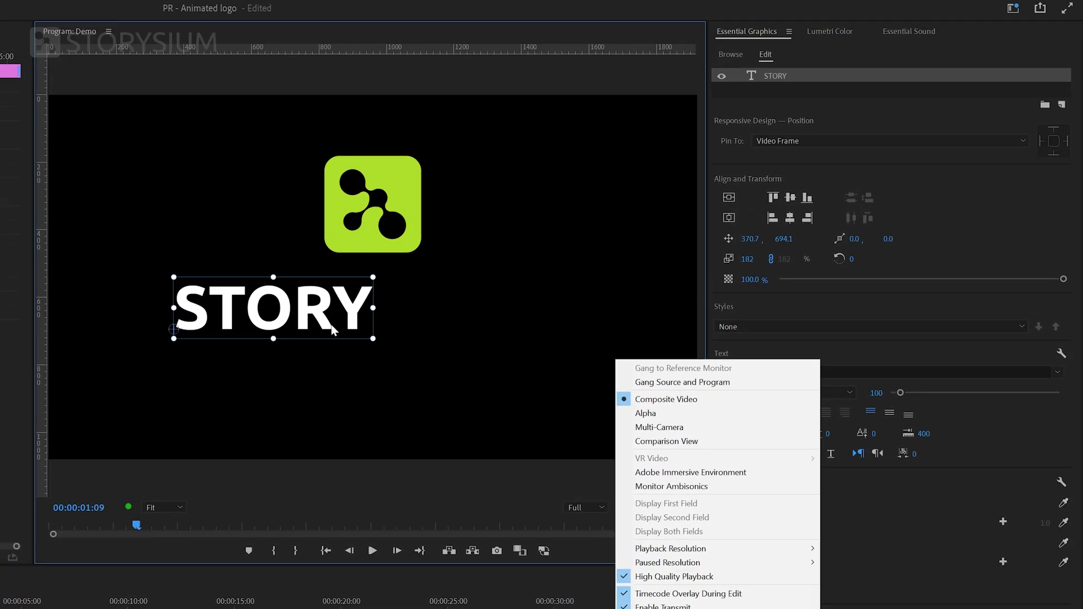
{"action": "left_click", "coordinate": [318, 313]}
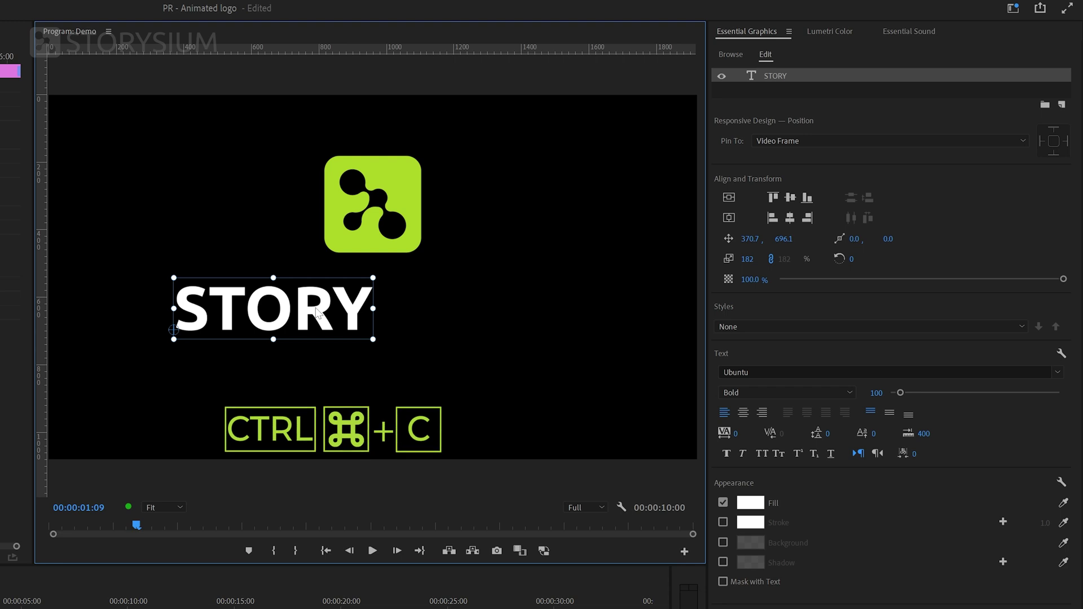
{"action": "key", "text": "ctrl+v"}
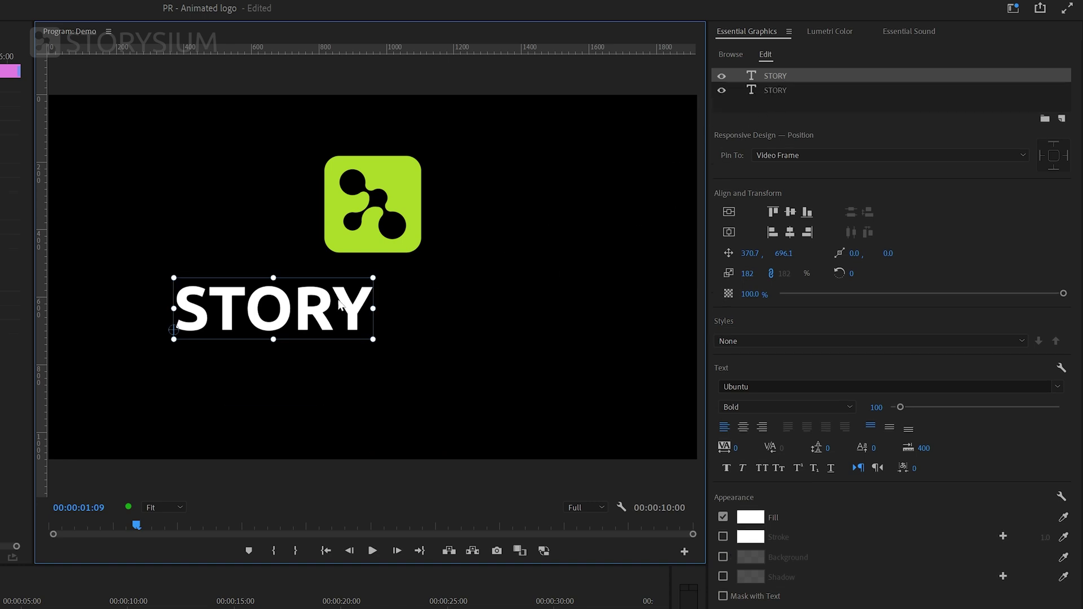
{"action": "left_click_drag", "start_coordinate": [260, 316], "coordinate": [455, 315]}
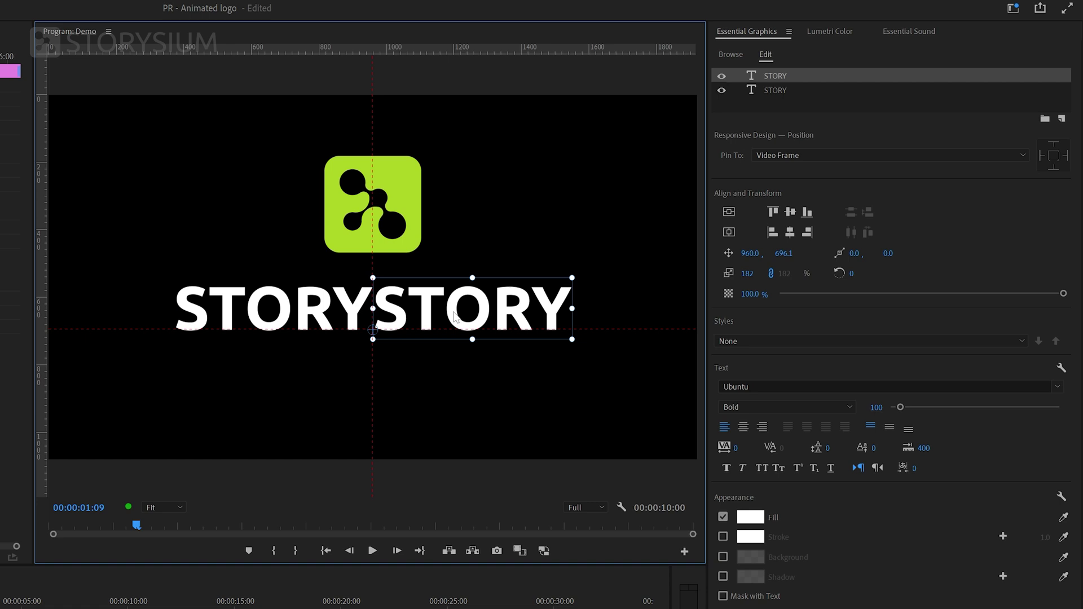
Retype the copy as SIUM so the title reads STORYSIUM, and select both texts.
{"action": "double_click", "coordinate": [413, 308]}
{"action": "type", "text": "SIUM"}
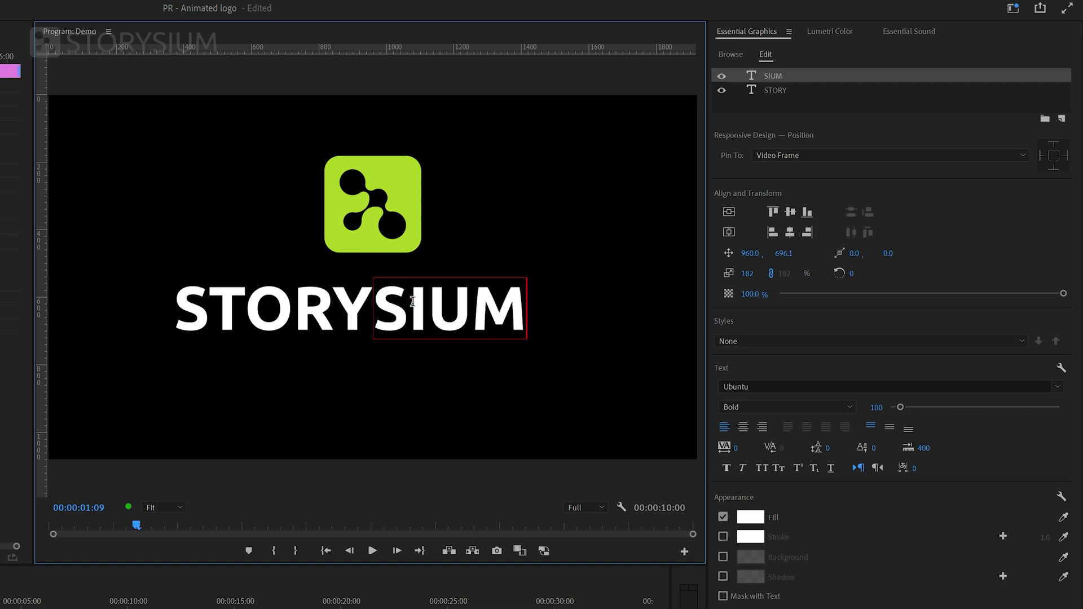
{"action": "key", "text": "Escape"}
{"action": "left_click_drag", "start_coordinate": [489, 372], "coordinate": [317, 305]}
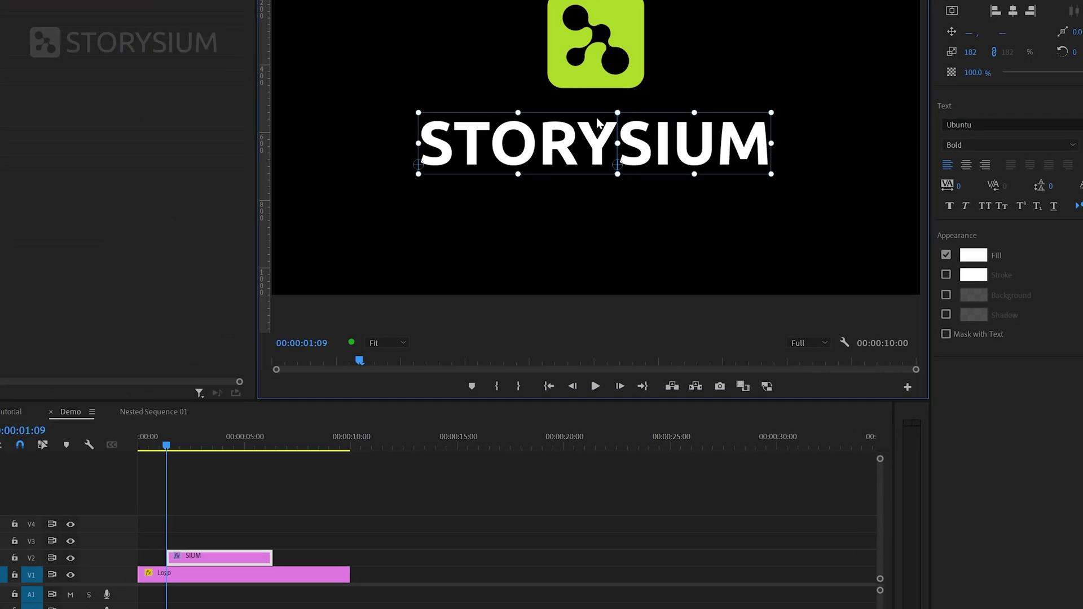
Duplicate the title clip onto V3 and delete SIUM from the lower V2 clip.
{"action": "left_click", "coordinate": [318, 464]}
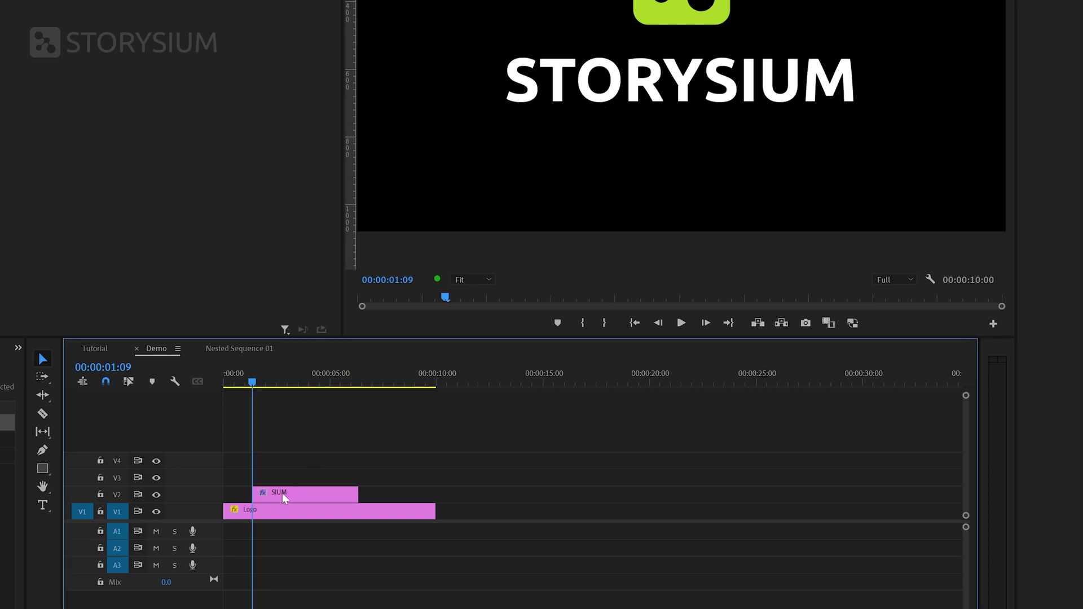
{"action": "left_click", "coordinate": [271, 496]}
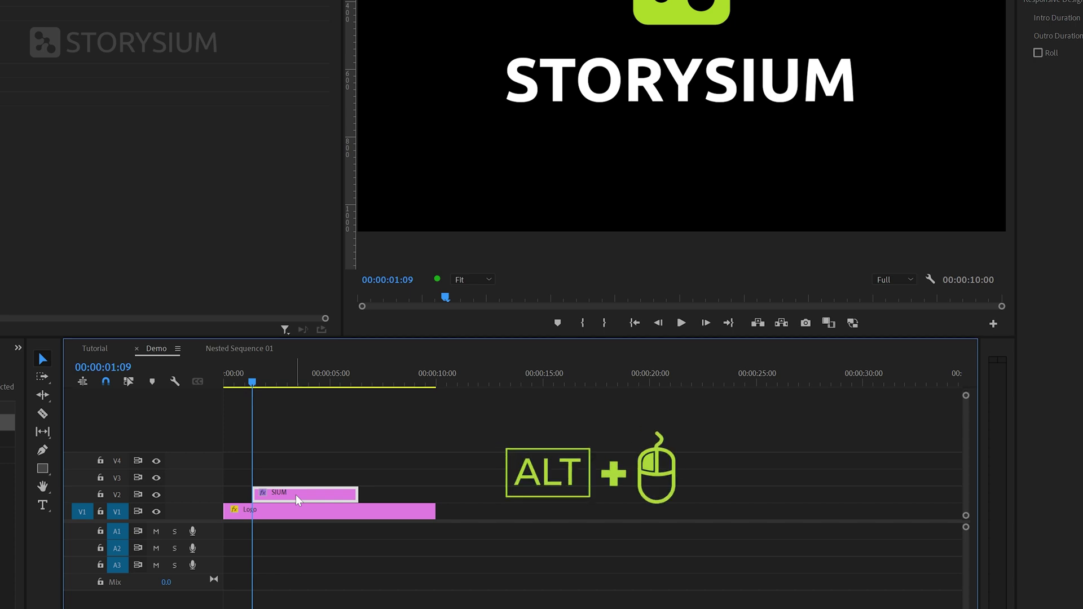
{"action": "left_click_drag", "start_coordinate": [298, 493], "coordinate": [301, 476]}
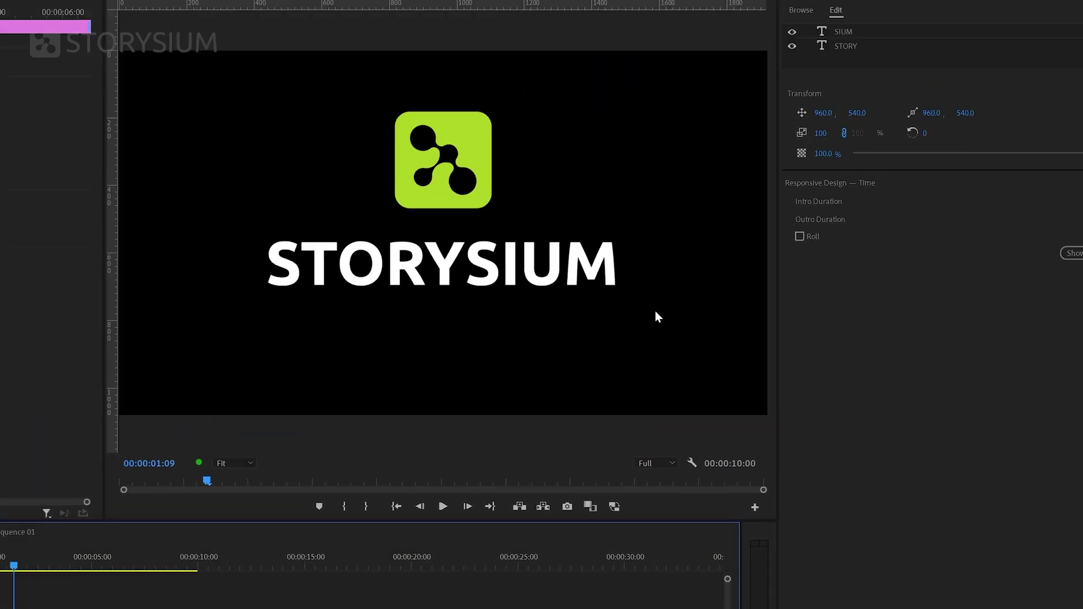
{"action": "left_click", "coordinate": [820, 58]}
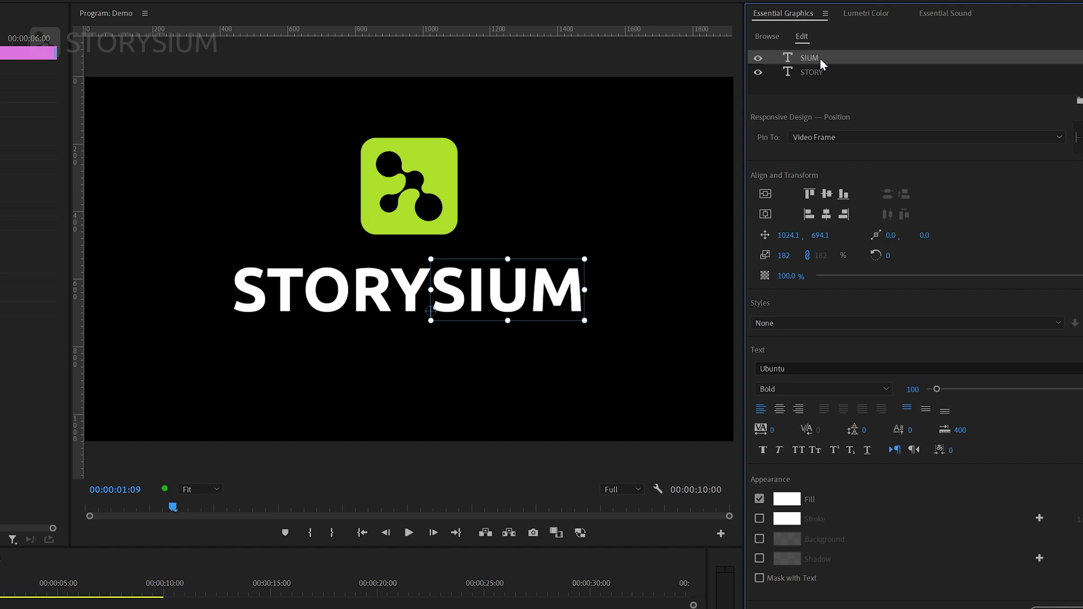
{"action": "key", "text": "Delete"}
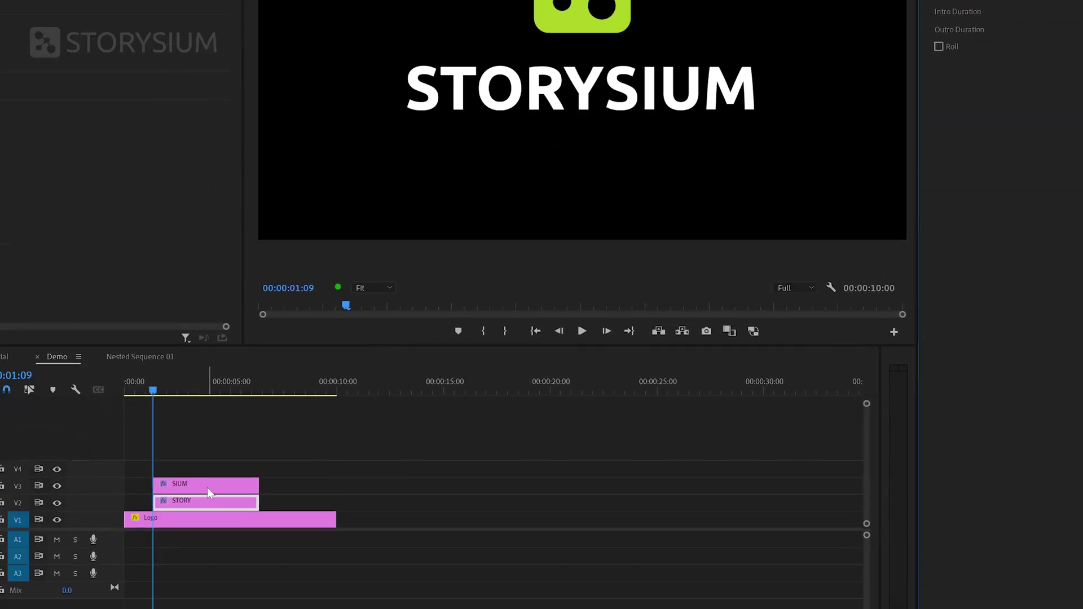
Delete STORY from the V3 clip, then toggle V3 and V2 outputs to check each.
{"action": "left_click", "coordinate": [207, 487]}
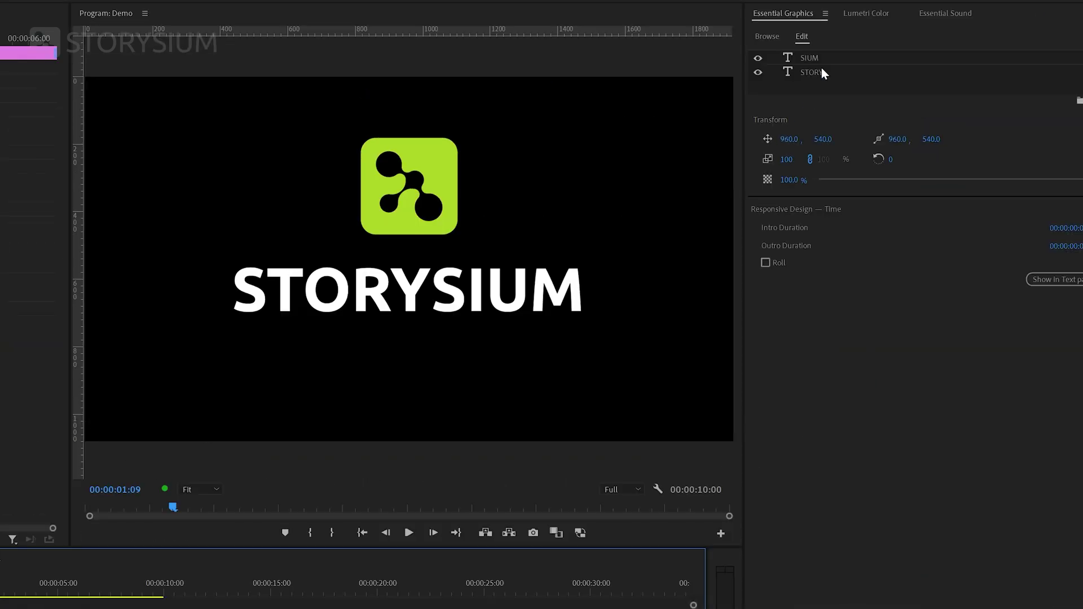
{"action": "left_click", "coordinate": [820, 72]}
{"action": "key", "text": "Delete"}
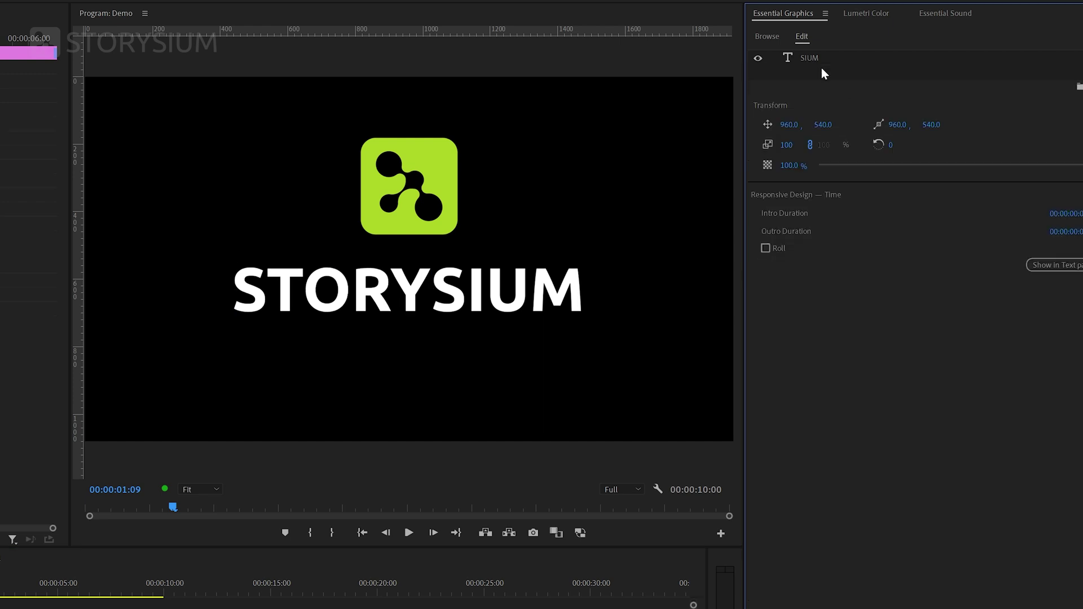
{"action": "left_click", "coordinate": [208, 510]}
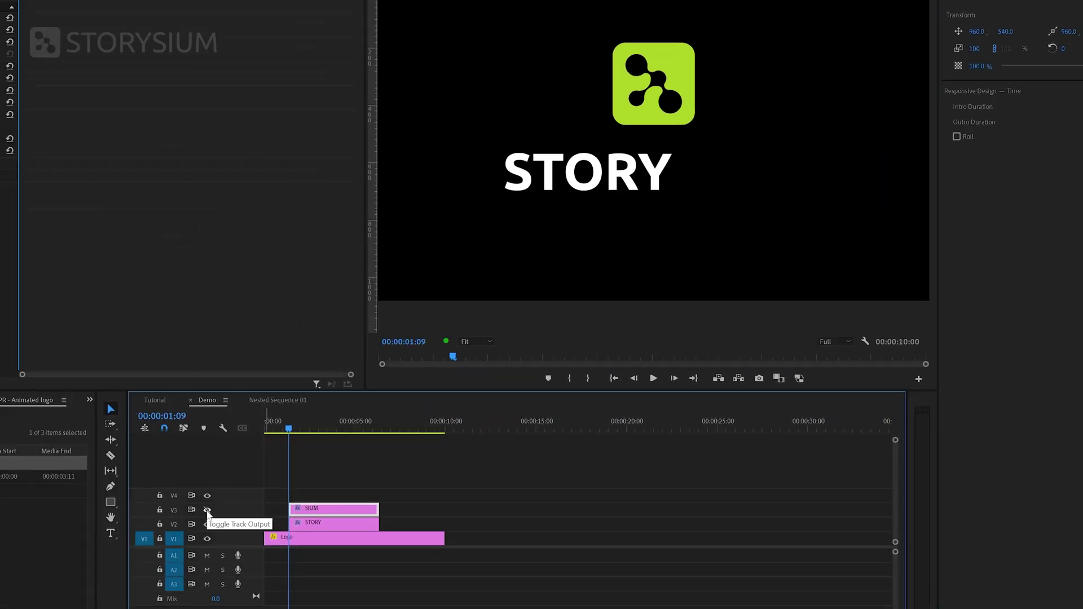
{"action": "left_click", "coordinate": [208, 510]}
{"action": "left_click", "coordinate": [208, 524]}
{"action": "left_click", "coordinate": [207, 524]}
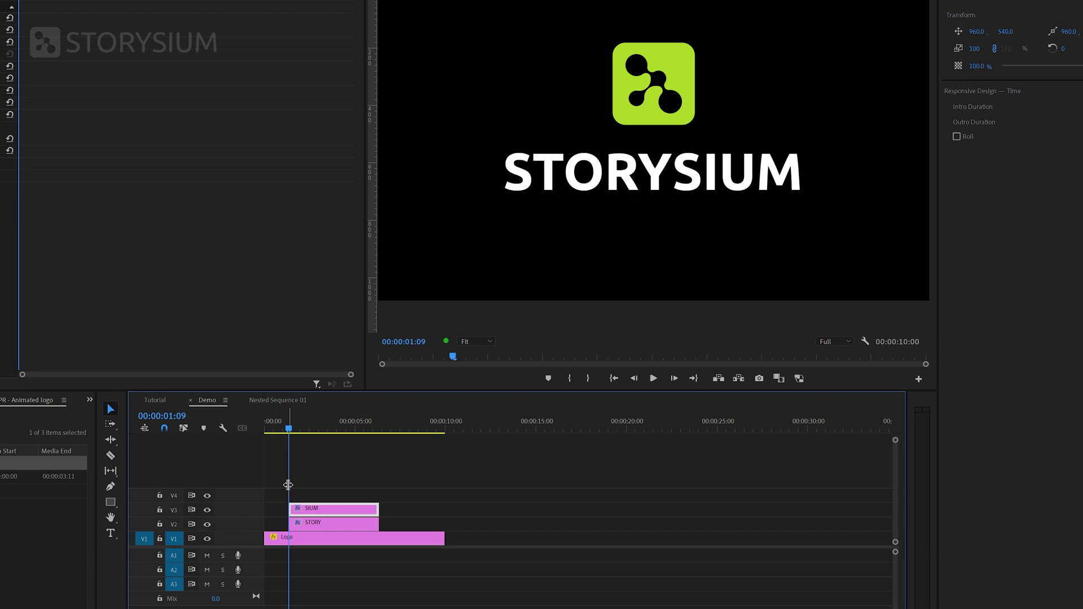
Add a STORYSIUM.COM text scaled to 36, in Regular weight, centred under the logo.
{"action": "left_click", "coordinate": [329, 496]}
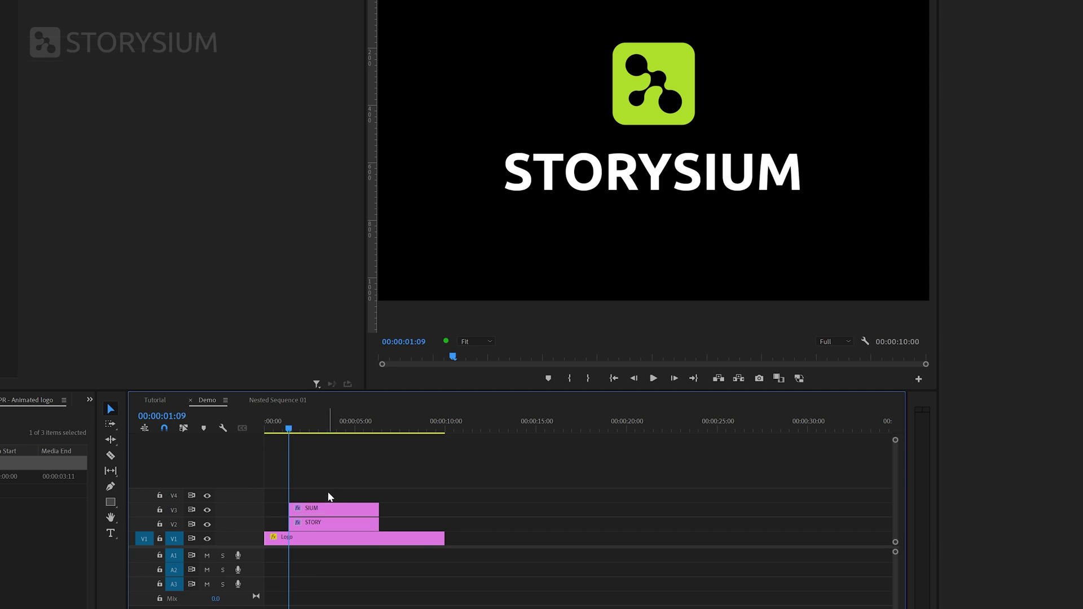
{"action": "left_click", "coordinate": [111, 534]}
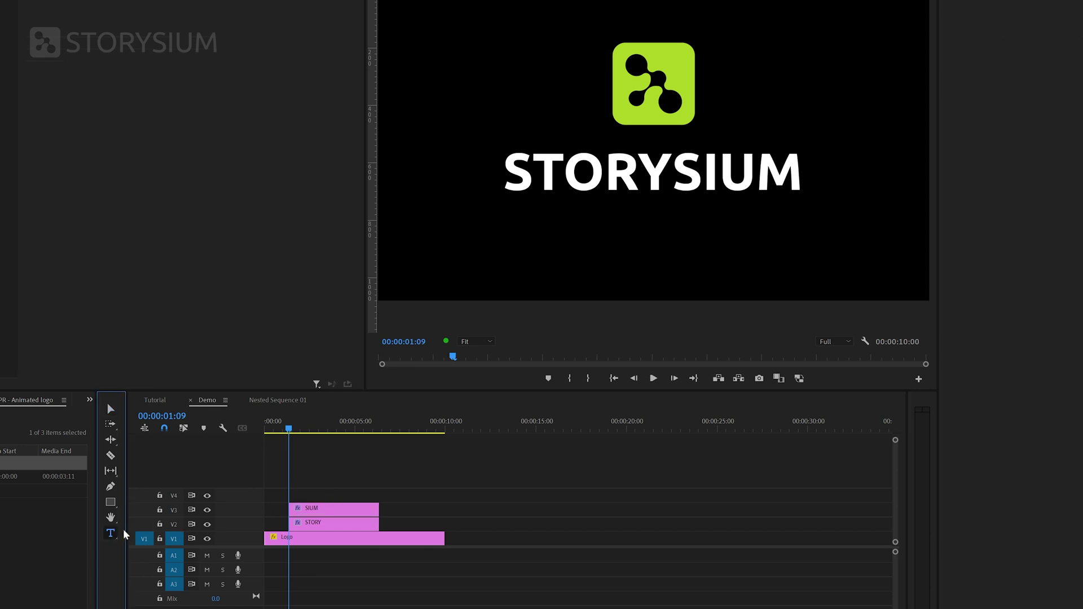
{"action": "left_click", "coordinate": [583, 239]}
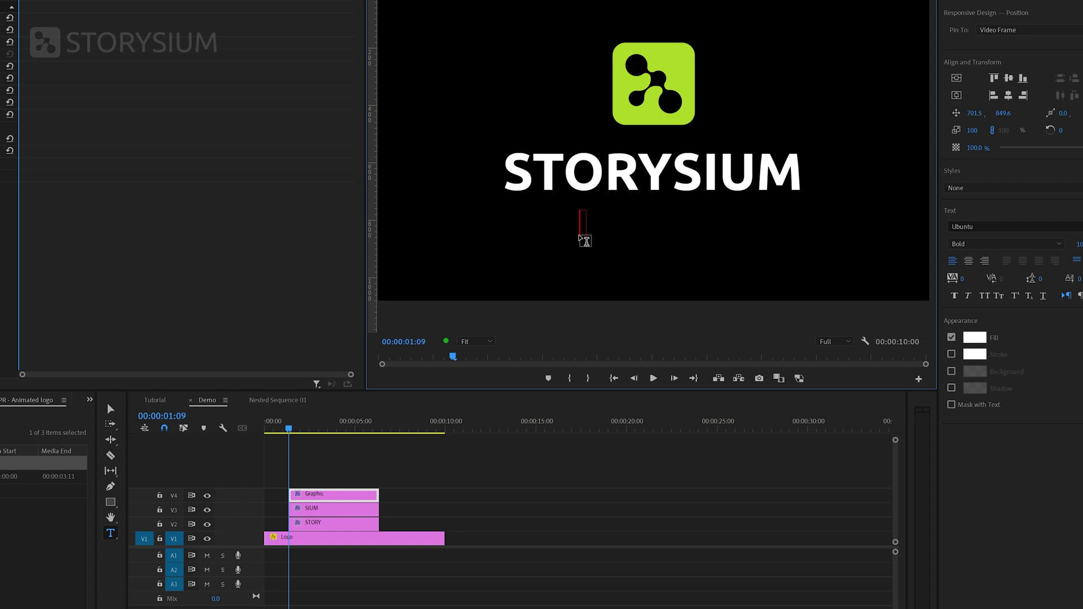
{"action": "type", "text": "STORYSIUM.COM"}
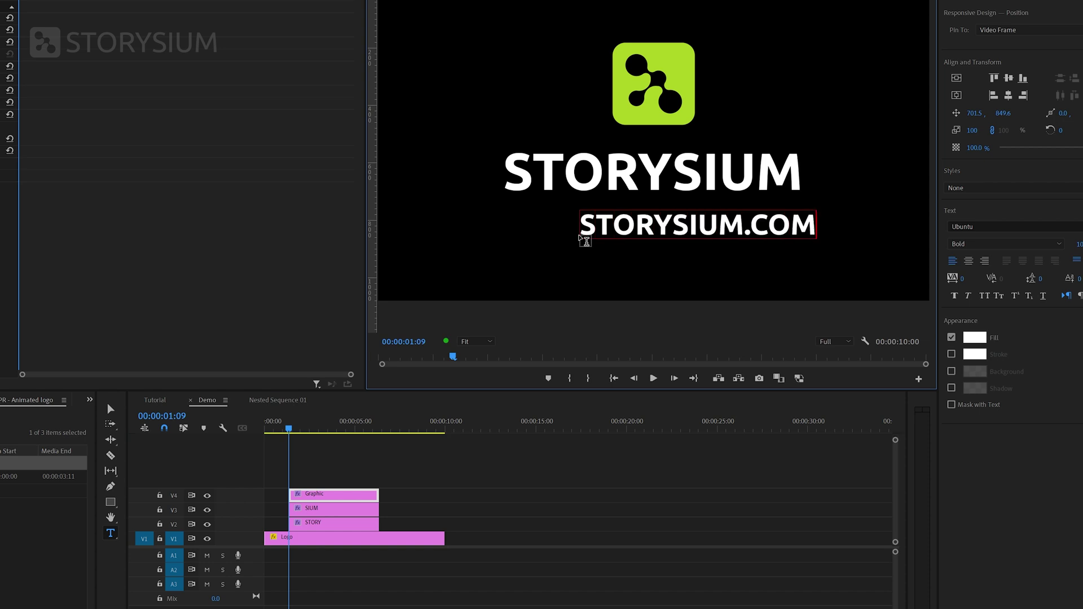
{"action": "type", "text": "v"}
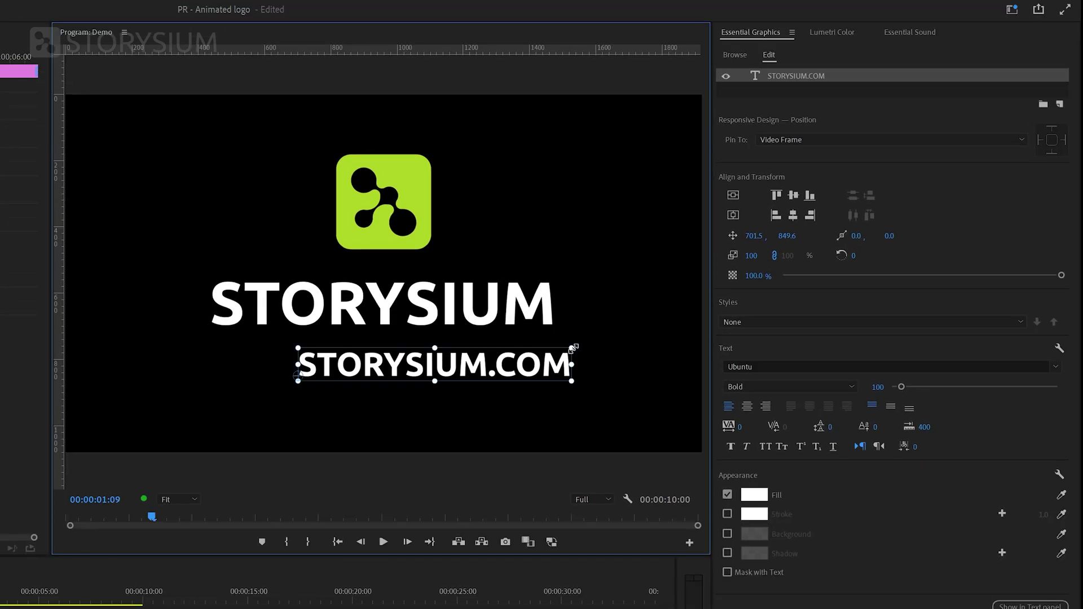
{"action": "left_click_drag", "start_coordinate": [573, 347], "coordinate": [473, 370]}
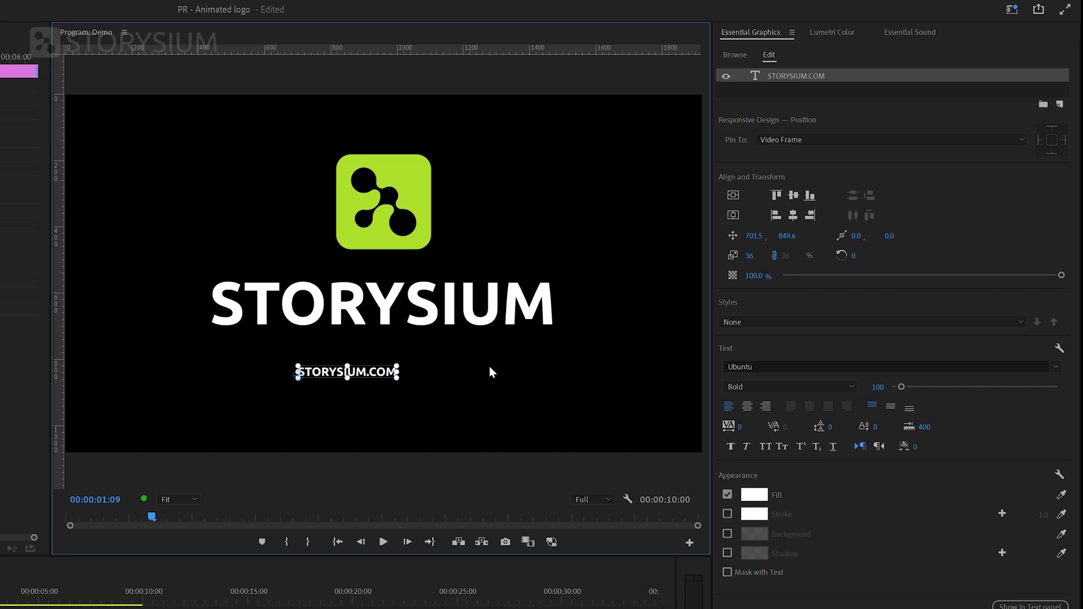
{"action": "left_click", "coordinate": [740, 387]}
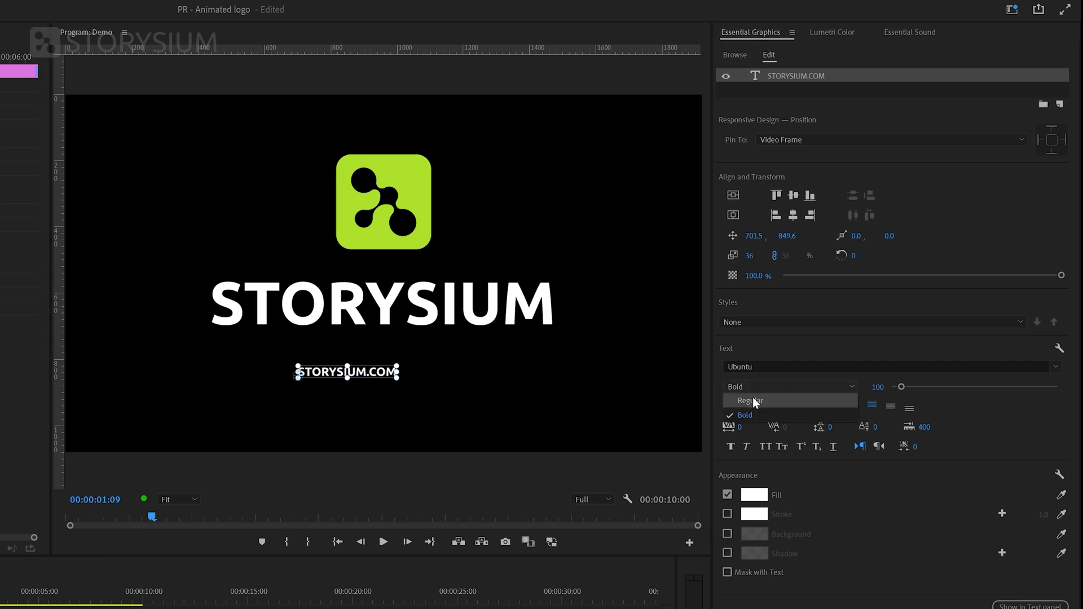
{"action": "left_click", "coordinate": [753, 400]}
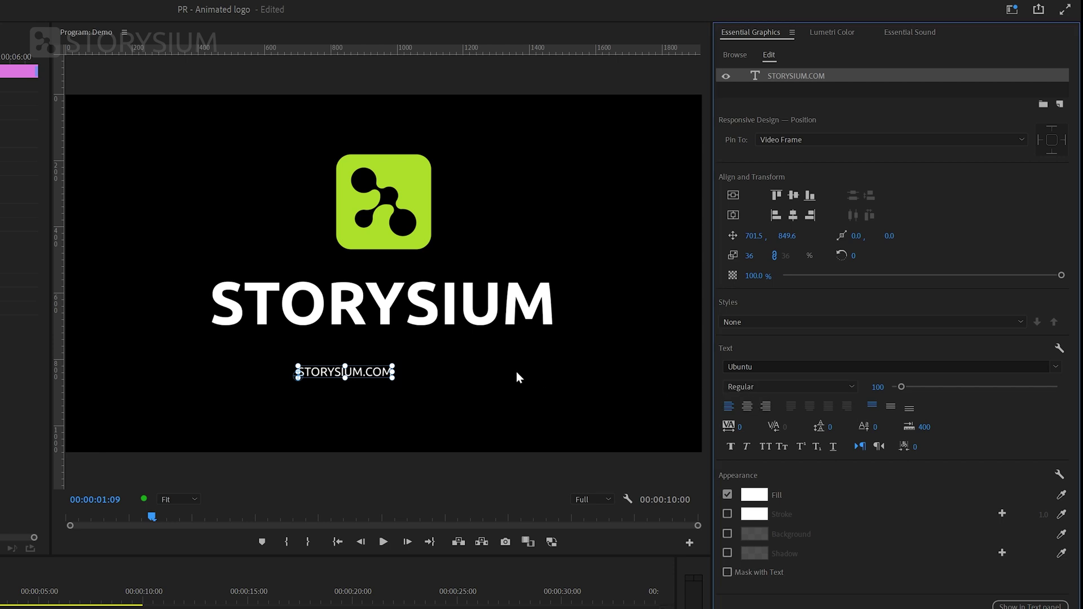
{"action": "left_click", "coordinate": [388, 371]}
{"action": "left_click_drag", "start_coordinate": [388, 370], "coordinate": [410, 358]}
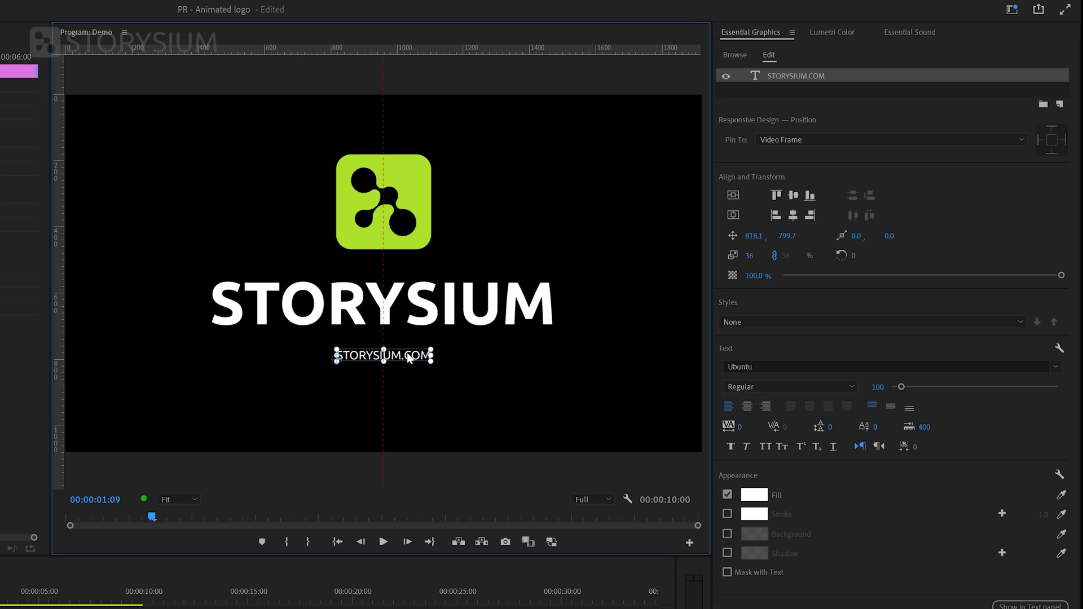
Move the three text clips to the sequence start and extend them to 10 seconds.
{"action": "left_click", "coordinate": [465, 353]}
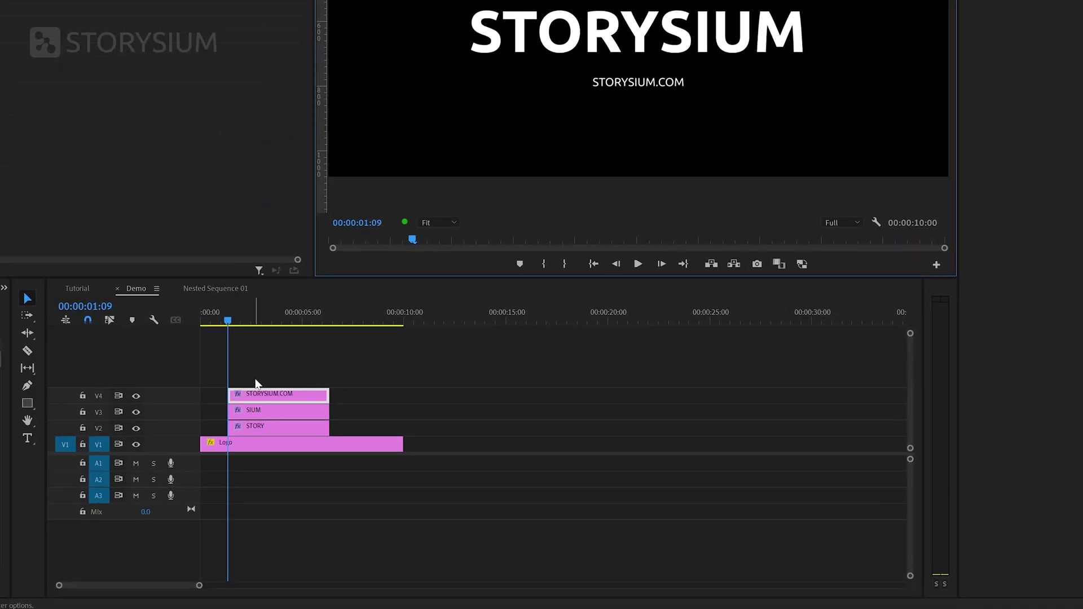
{"action": "left_click_drag", "start_coordinate": [254, 380], "coordinate": [207, 412]}
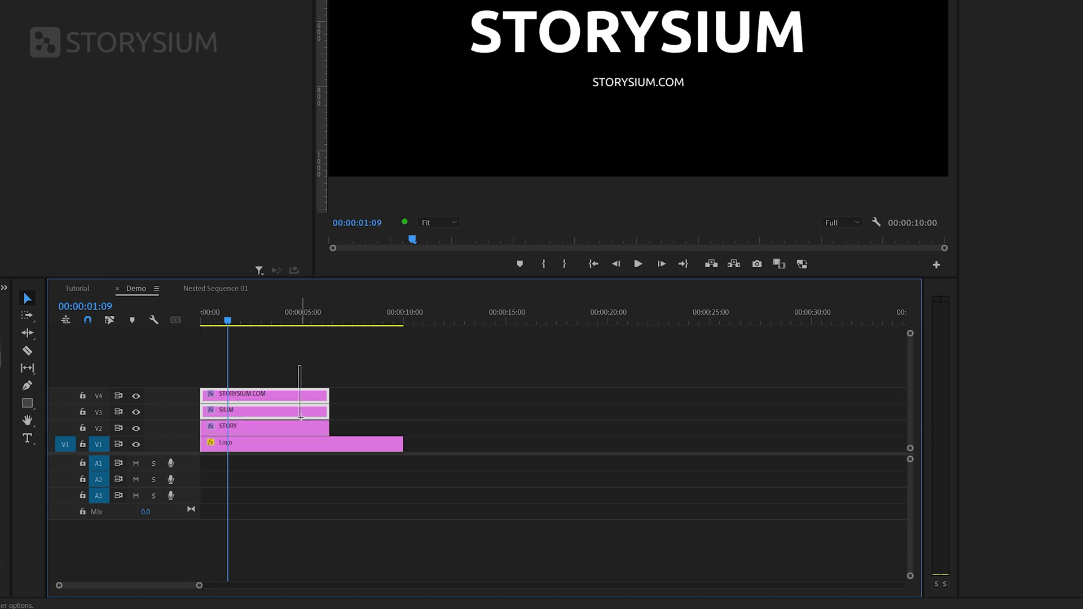
{"action": "left_click_drag", "start_coordinate": [327, 413], "coordinate": [397, 414]}
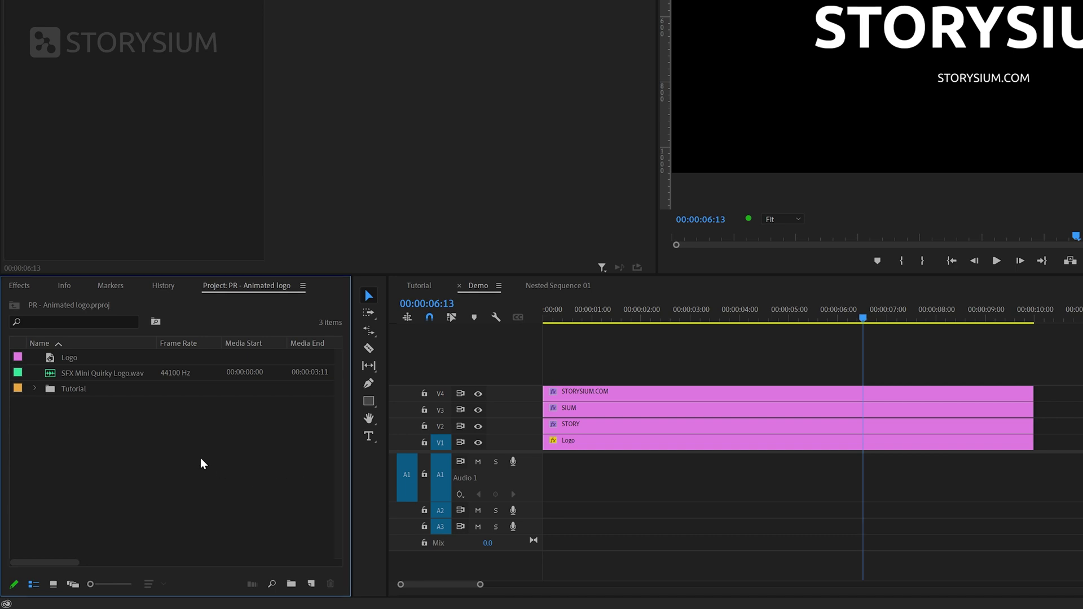
Drop SFX Mini Quirky Logo.wav onto Audio 1 about one second in, and select the four video clips.
{"action": "left_click", "coordinate": [104, 376]}
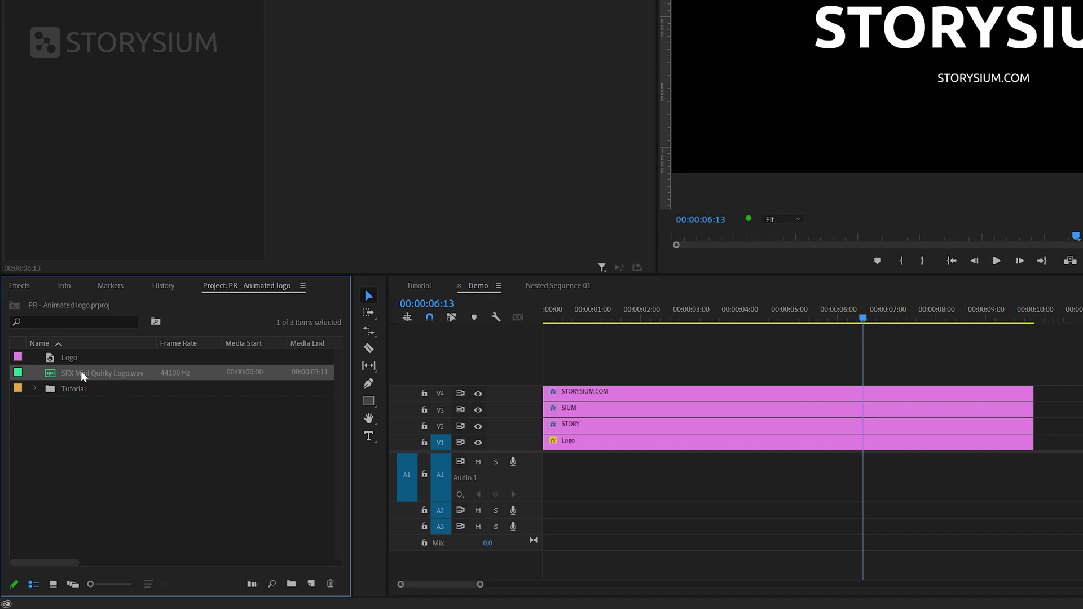
{"action": "left_click_drag", "start_coordinate": [84, 377], "coordinate": [592, 480]}
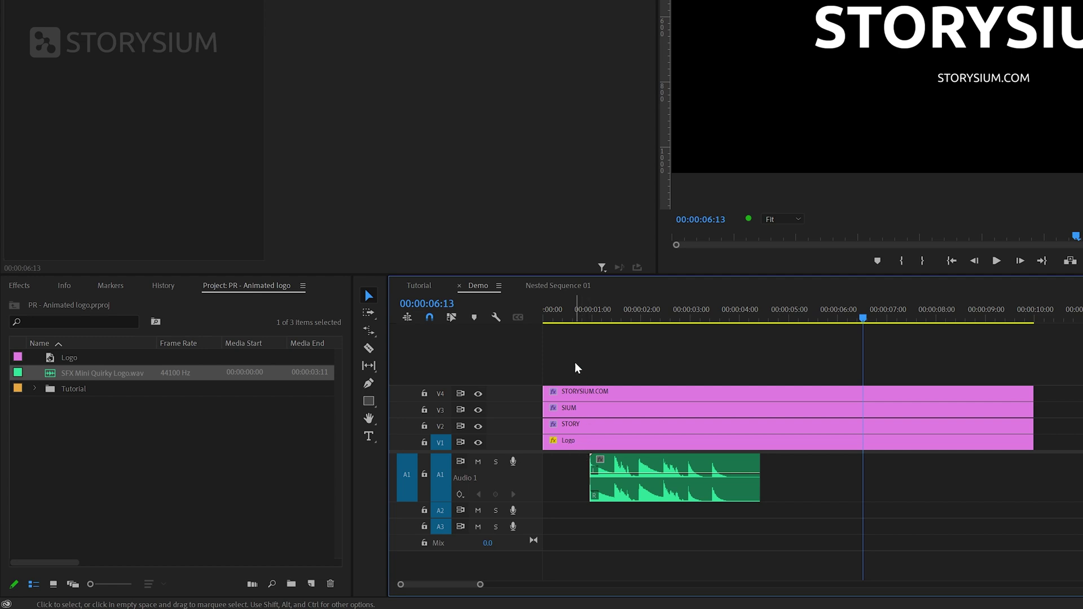
{"action": "left_click_drag", "start_coordinate": [577, 364], "coordinate": [559, 480]}
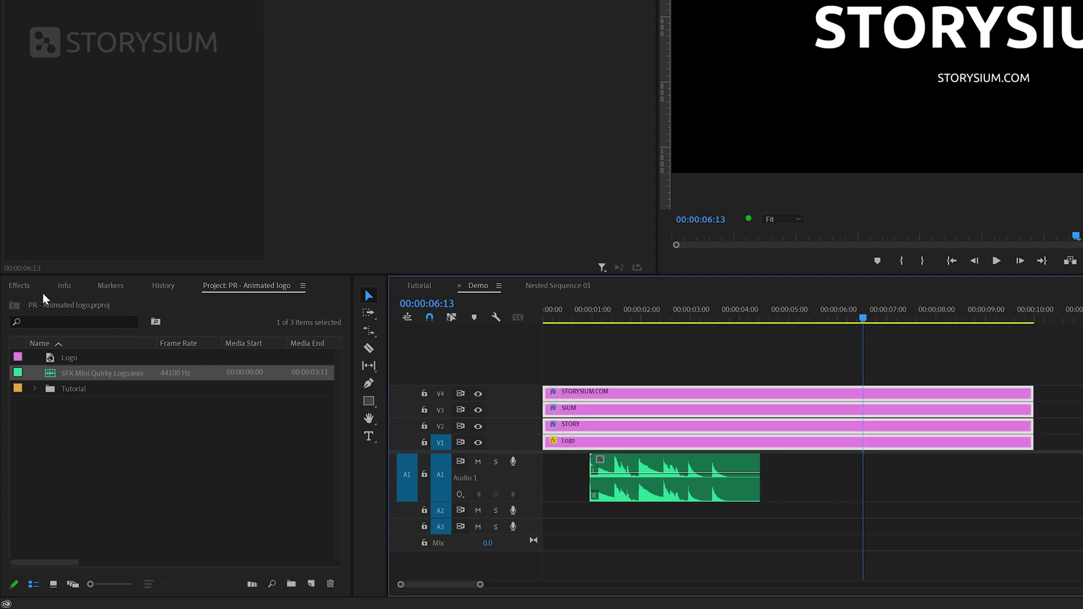
Apply the Distort > Transform effect to the selected video clips.
{"action": "left_click", "coordinate": [19, 285]}
{"action": "left_click", "coordinate": [52, 303]}
{"action": "type", "text": "transfor"}
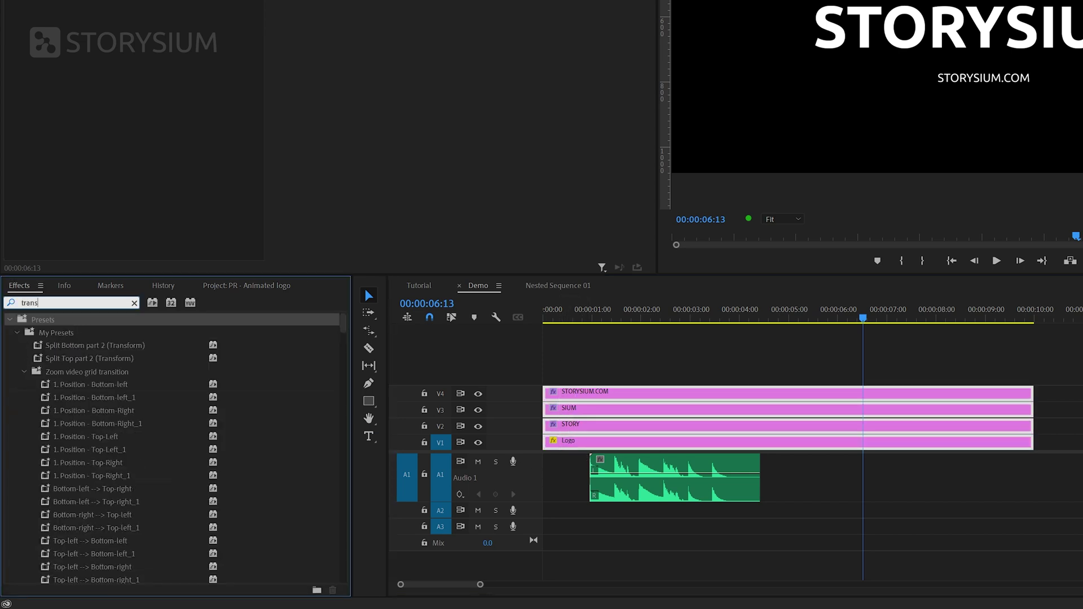
{"action": "left_click", "coordinate": [66, 463]}
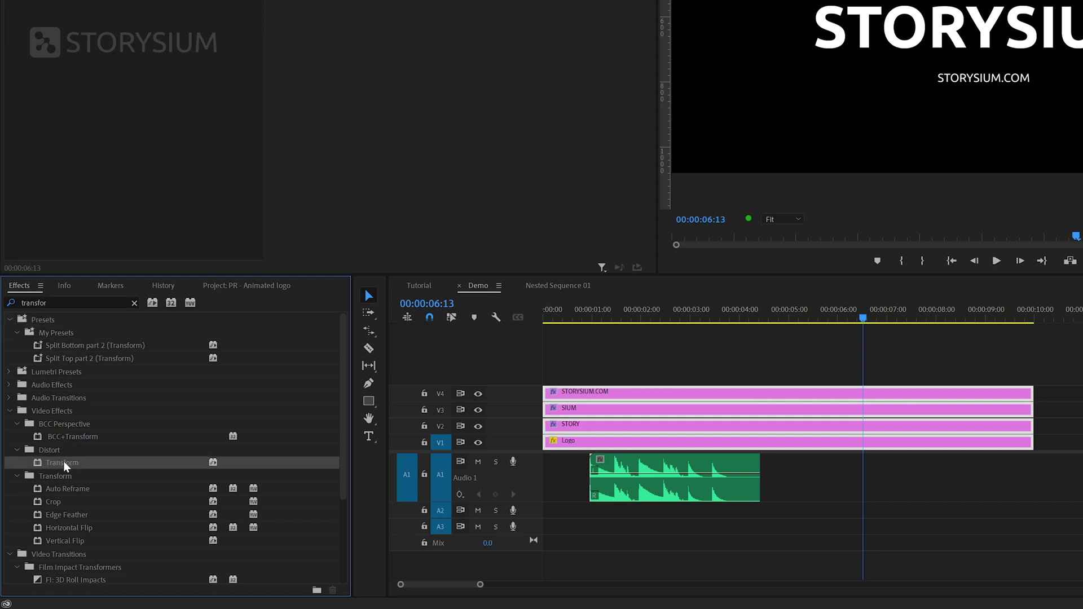
{"action": "left_click_drag", "start_coordinate": [66, 465], "coordinate": [575, 368]}
Select the Logo clip and set the playhead to 00:00:00:24.
{"action": "left_click", "coordinate": [573, 444]}
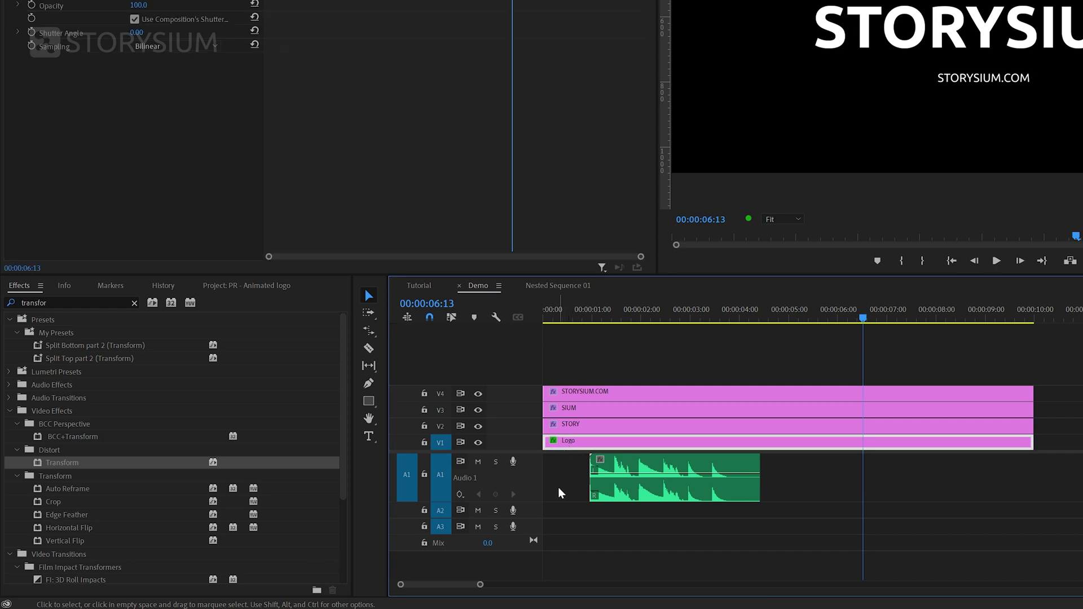
{"action": "scroll", "coordinate": [561, 488], "scroll_direction": "up", "scroll_amount": 3}
{"action": "scroll", "coordinate": [593, 480], "scroll_direction": "up", "scroll_amount": 2}
{"action": "left_click", "coordinate": [662, 317]}
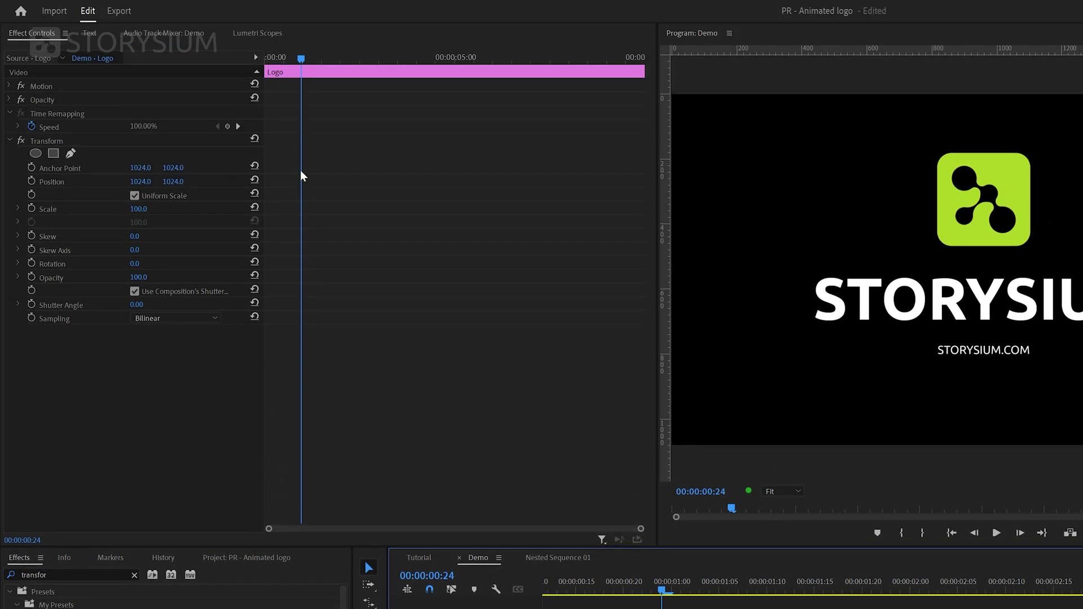
Add Transform Position keyframes: 1024 at 0:24, slightly raised at 1:00, back to 1024 at 1:01.
{"action": "left_click", "coordinate": [31, 182]}
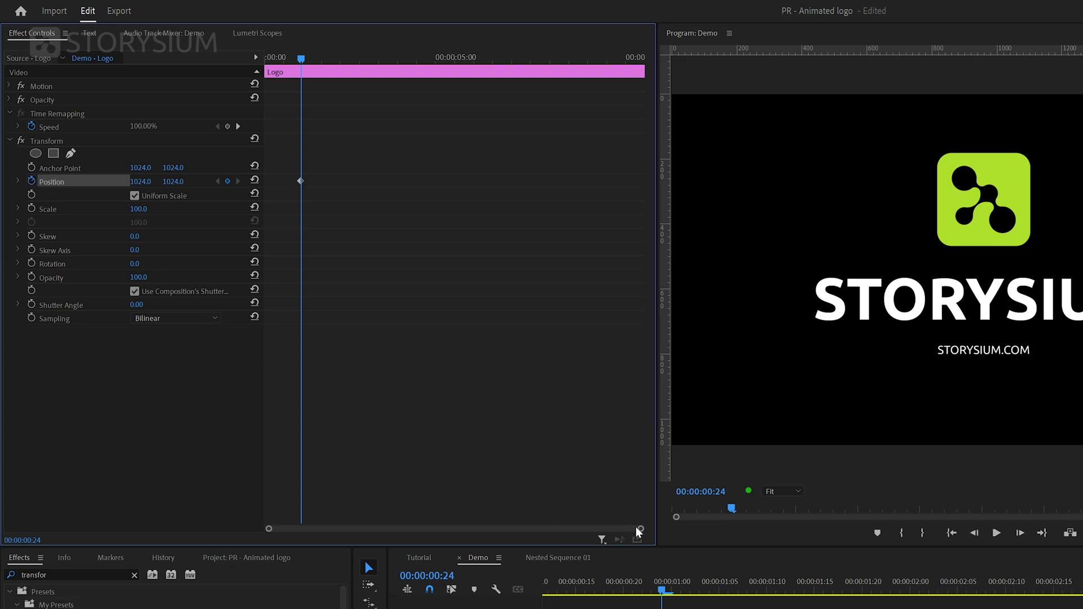
{"action": "left_click_drag", "start_coordinate": [639, 529], "coordinate": [491, 525]}
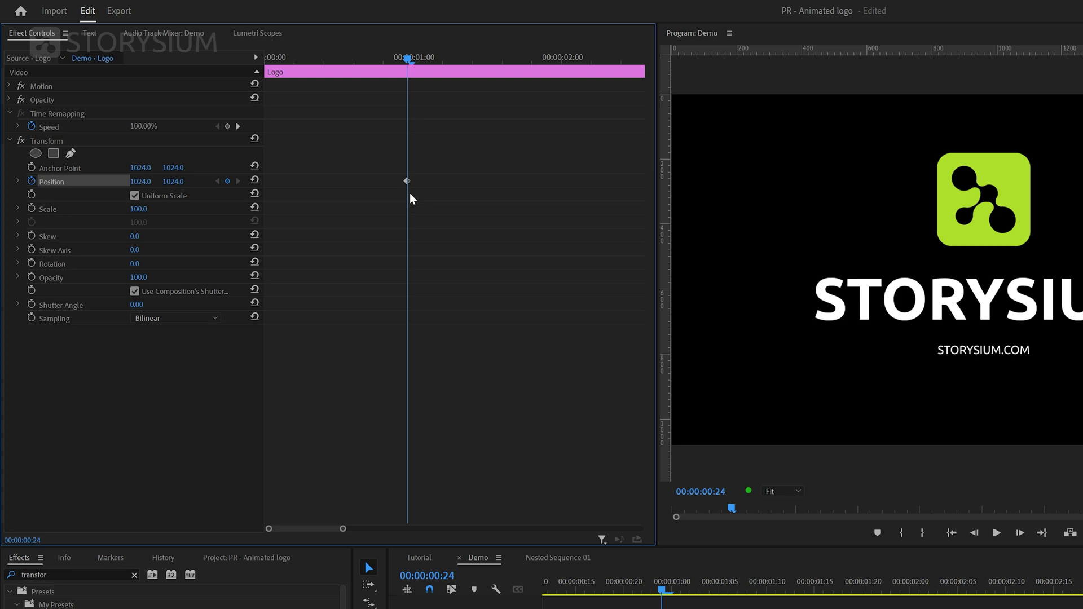
{"action": "key", "text": "Right"}
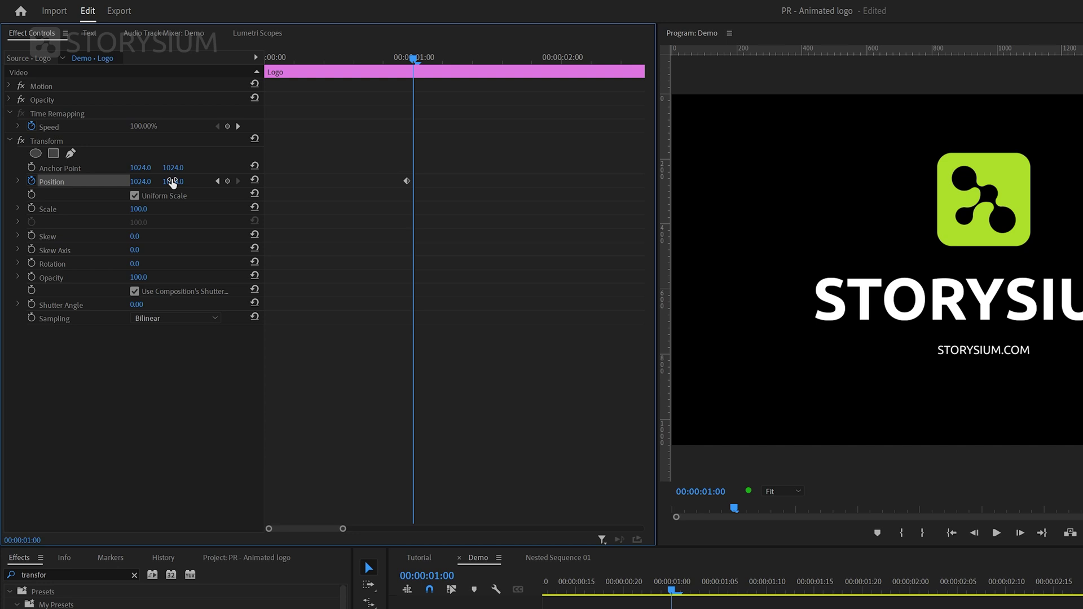
{"action": "left_click_drag", "start_coordinate": [172, 182], "coordinate": [83, 181]}
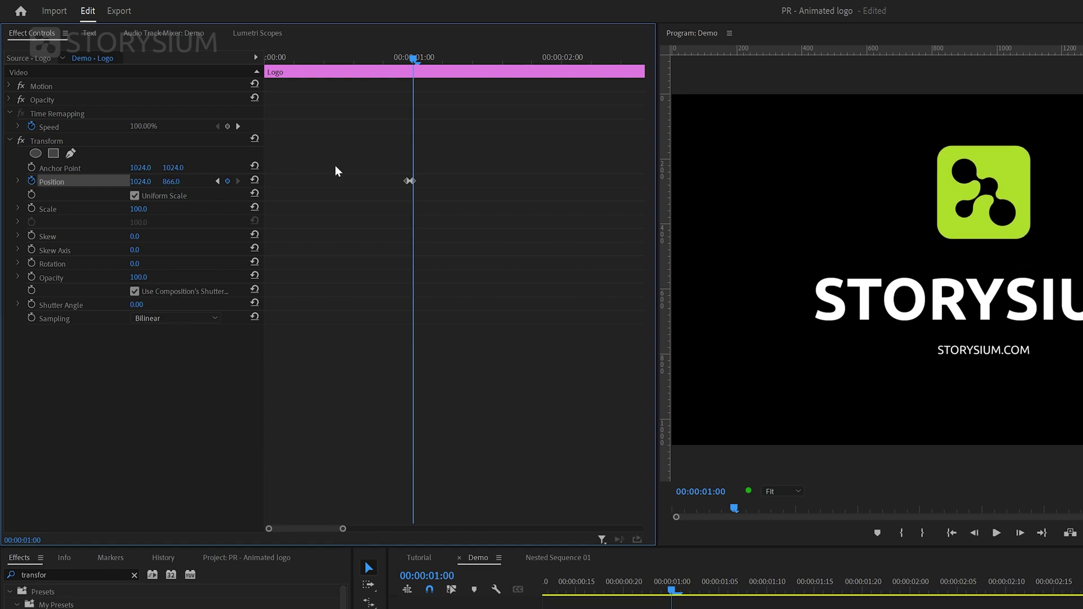
{"action": "key", "text": "Right"}
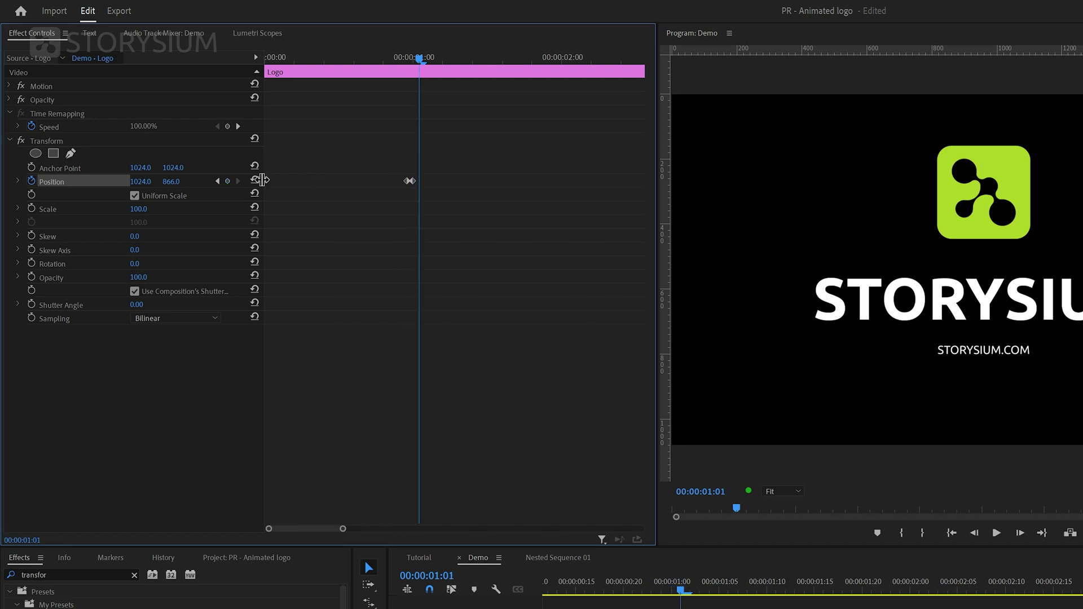
{"action": "left_click", "coordinate": [255, 180]}
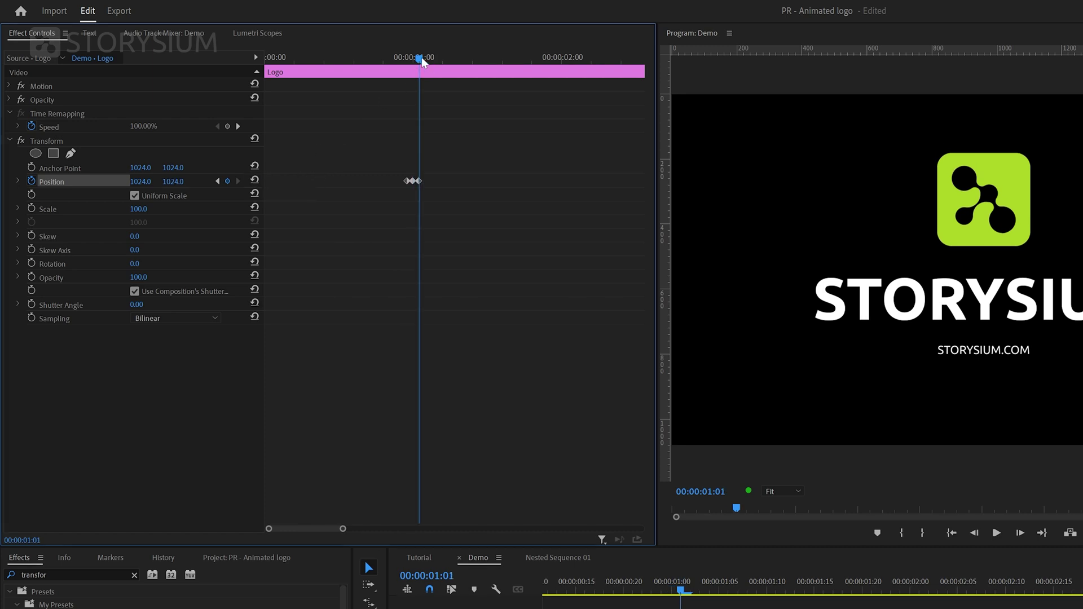
Set Position Y to -2611 at 00:00:00:16 so the logo drops in from above, and play it back.
{"action": "left_click_drag", "start_coordinate": [422, 58], "coordinate": [359, 74]}
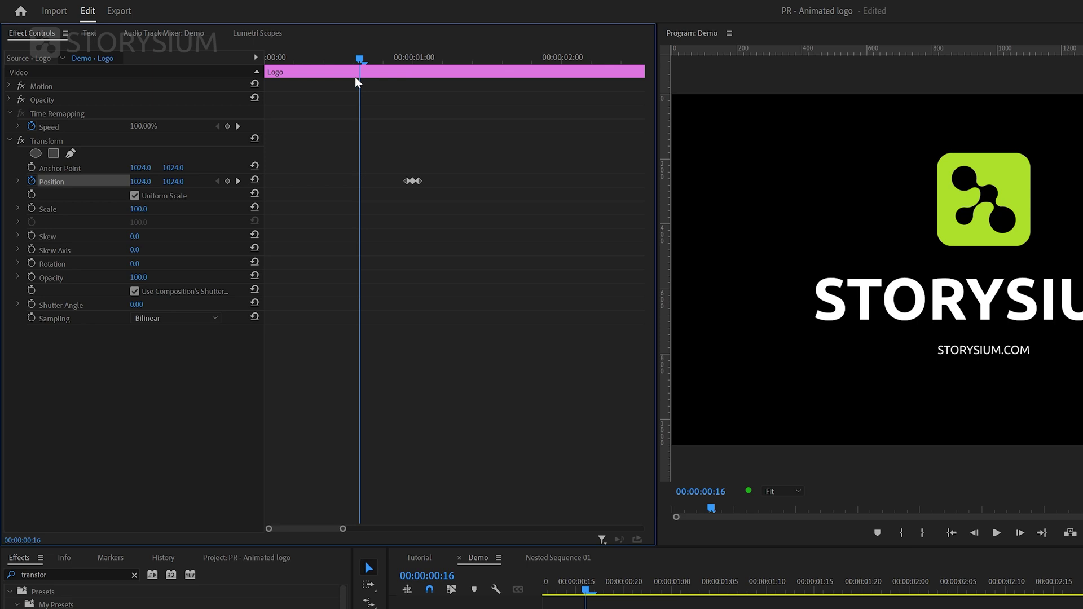
{"action": "left_click_drag", "start_coordinate": [174, 182], "coordinate": [51, 181]}
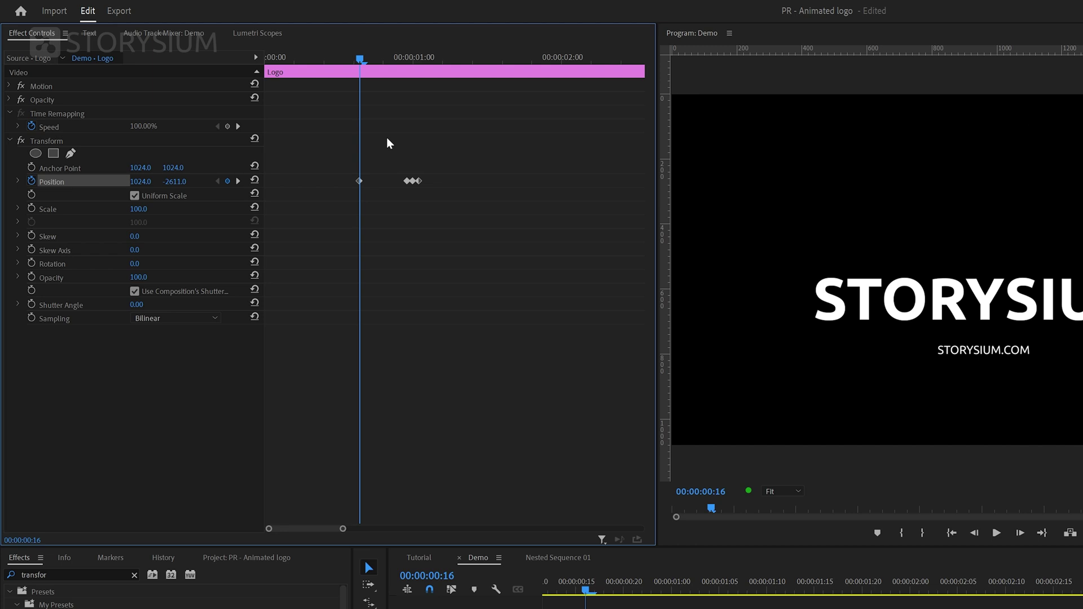
{"action": "key", "text": "space"}
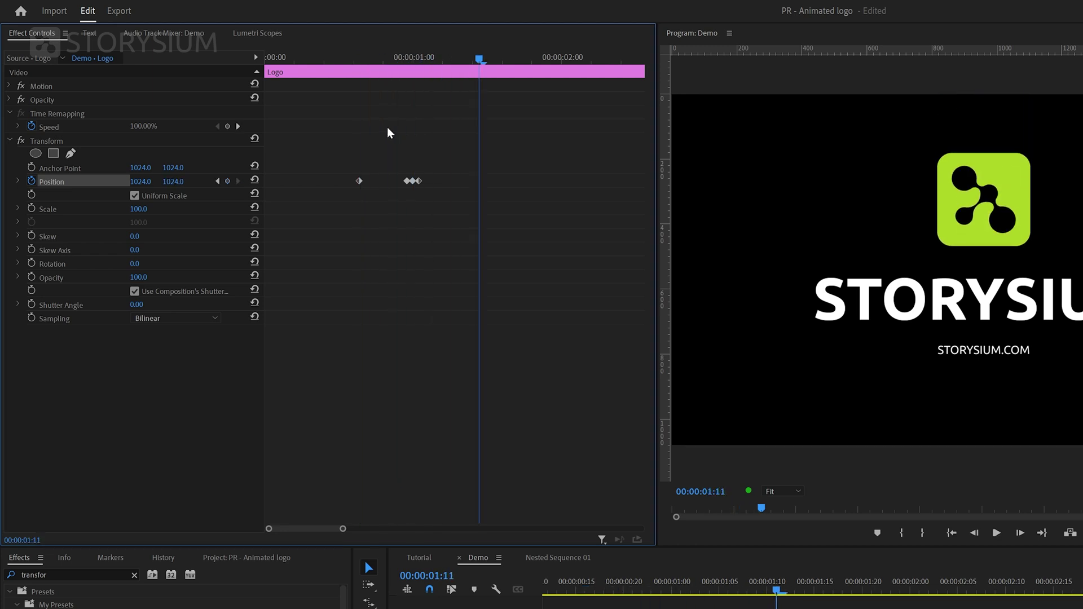
{"action": "left_click", "coordinate": [343, 59]}
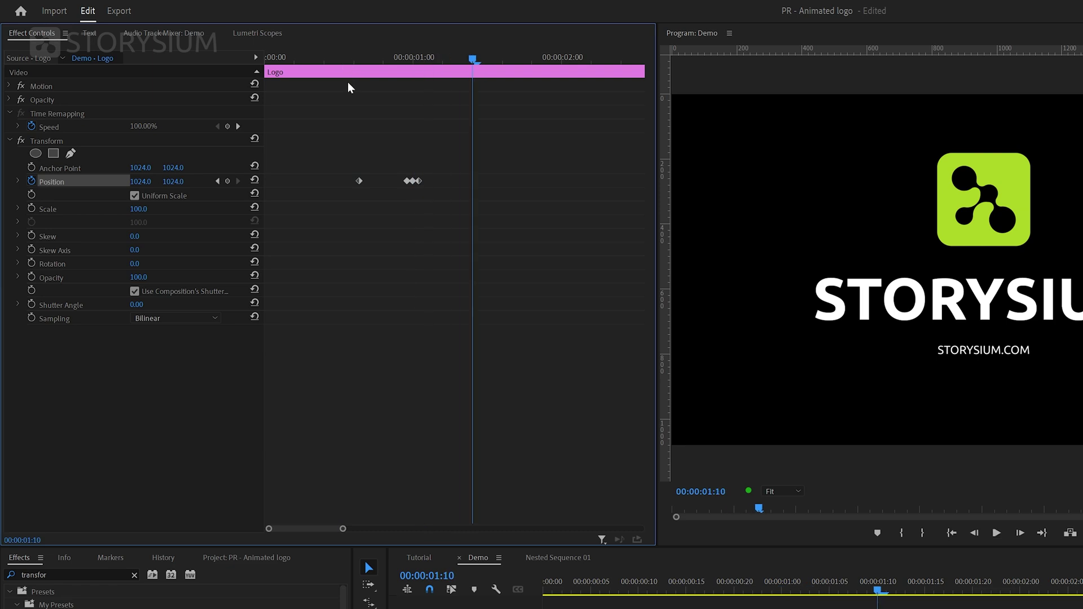
Turn off the composition shutter angle, set Shutter Angle to 180 and preview the motion blur.
{"action": "left_click", "coordinate": [134, 291]}
{"action": "left_click", "coordinate": [146, 304]}
{"action": "type", "text": "180"}
{"action": "key", "text": "Return"}
{"action": "left_click", "coordinate": [348, 59]}
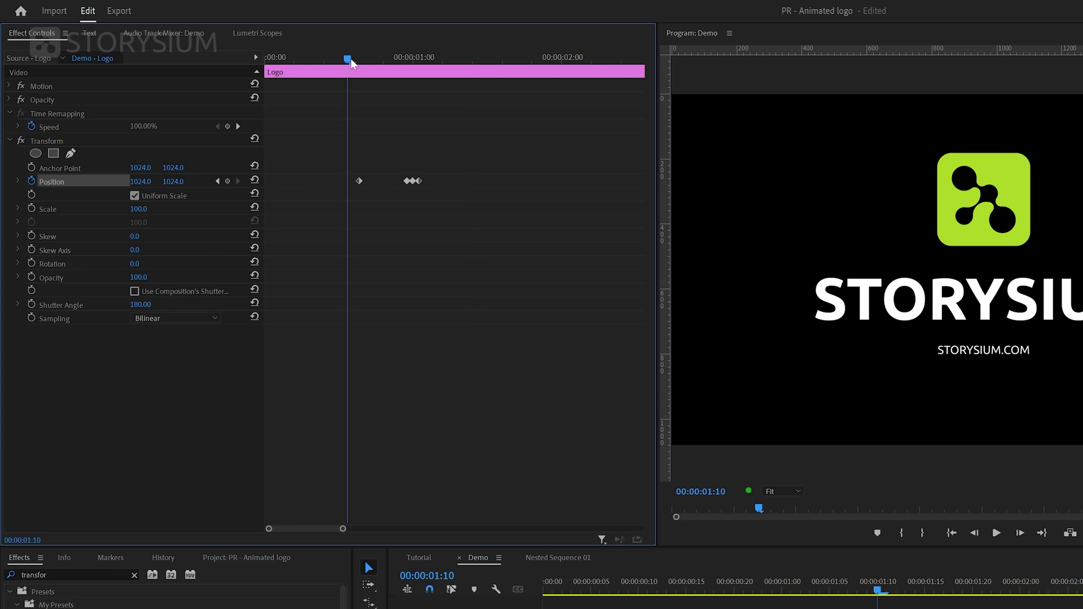
{"action": "key", "text": "space"}
{"action": "key", "text": "space"}
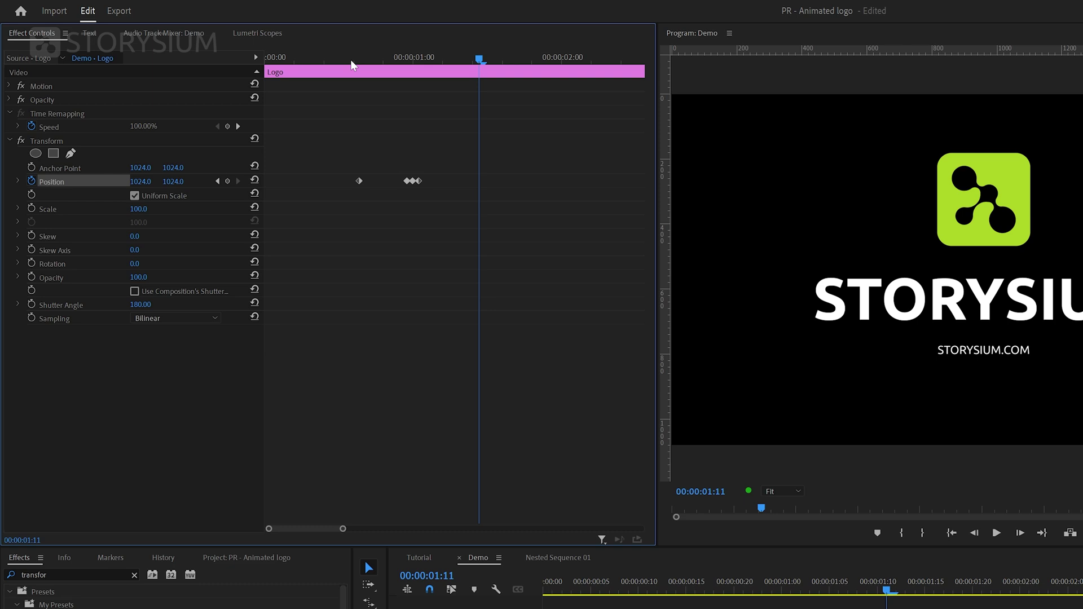
Give the first Position keyframe Ease Out, steepen its velocity curve and replay the slide-in.
{"action": "right_click", "coordinate": [360, 181]}
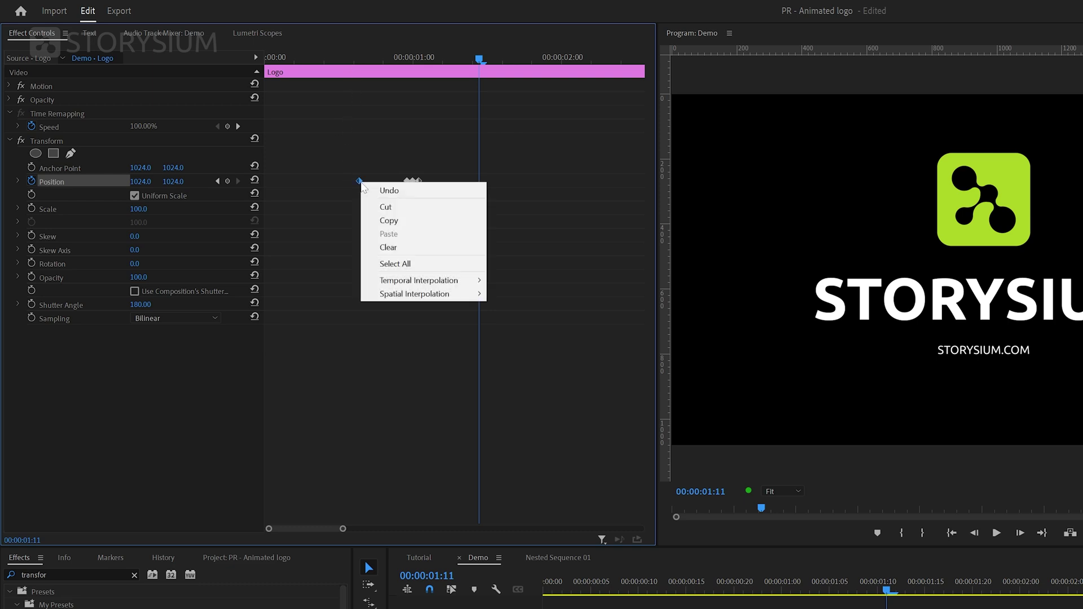
{"action": "mouse_move", "coordinate": [401, 281]}
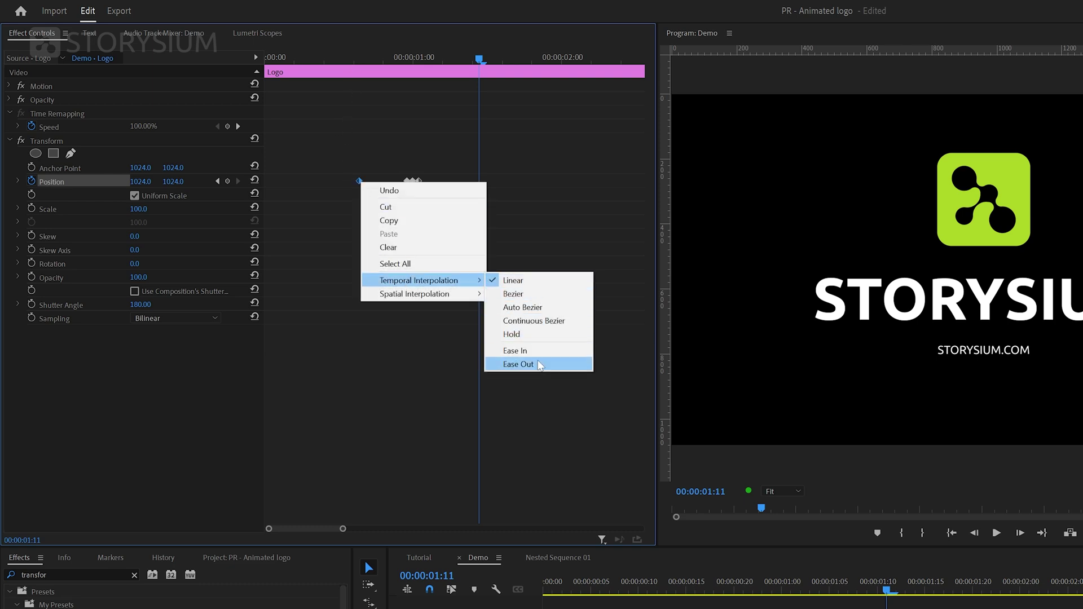
{"action": "left_click", "coordinate": [520, 365]}
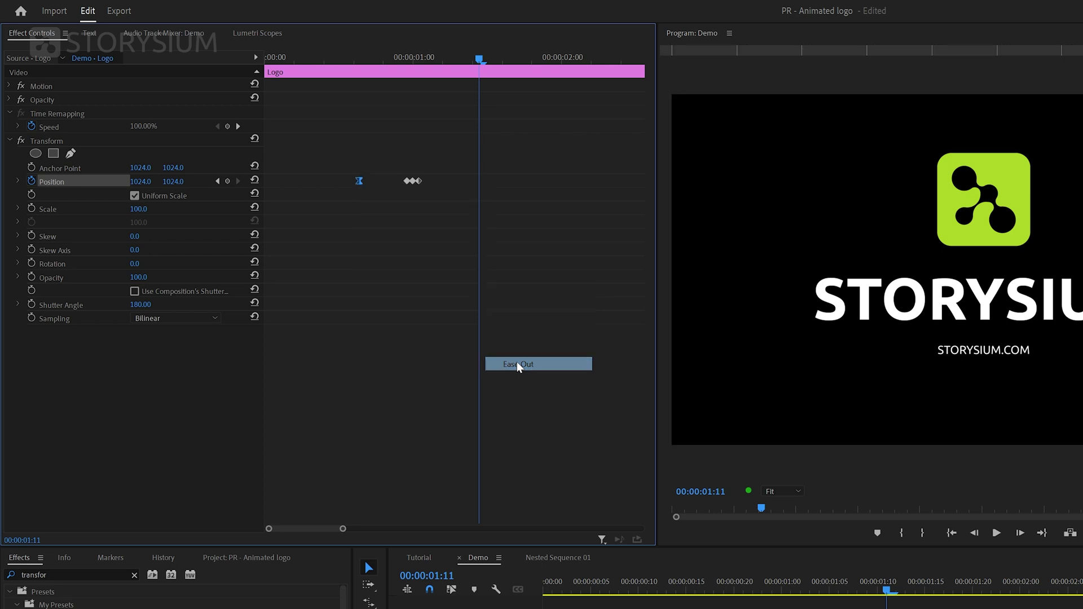
{"action": "left_click", "coordinate": [18, 181]}
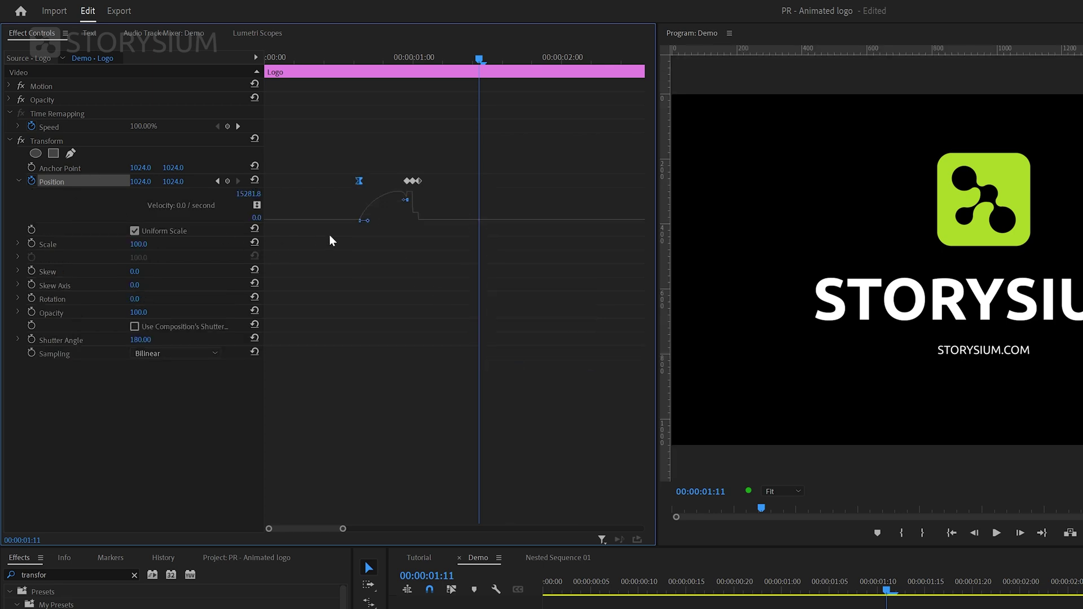
{"action": "left_click_drag", "start_coordinate": [367, 220], "coordinate": [405, 213]}
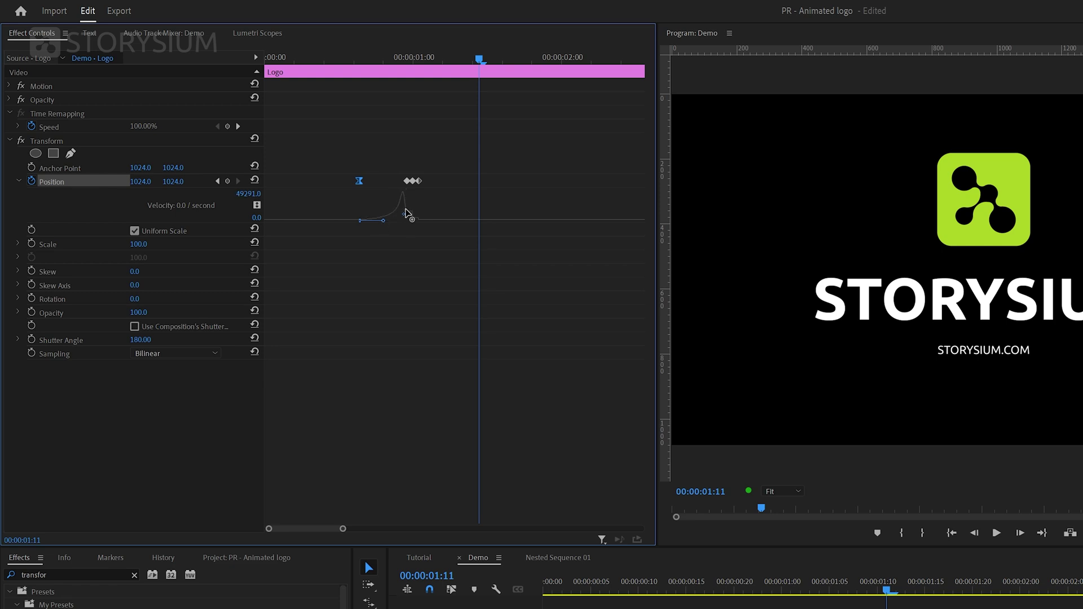
{"action": "left_click", "coordinate": [354, 60]}
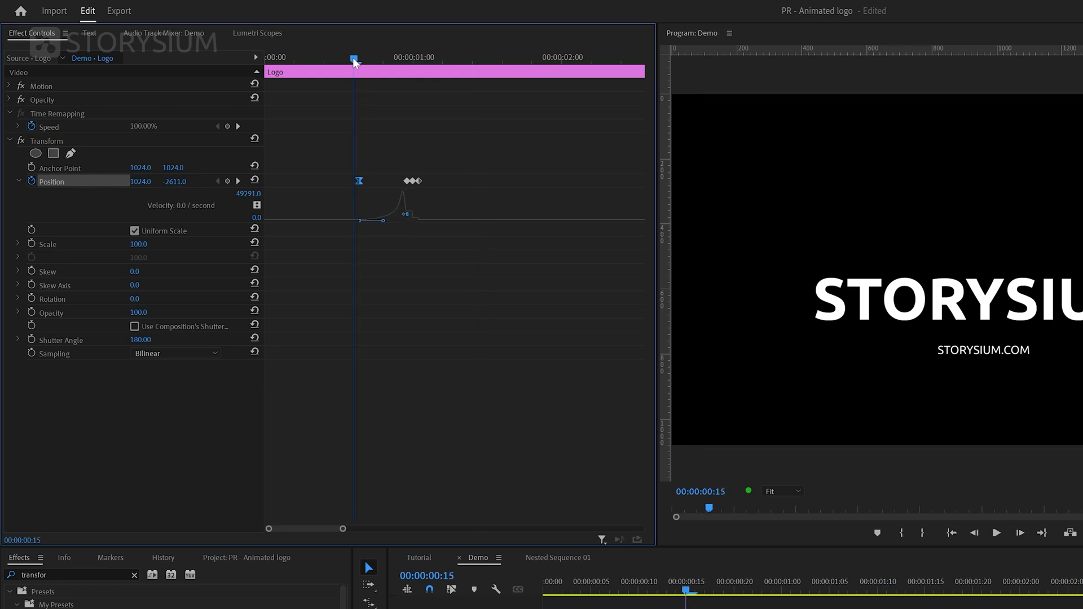
{"action": "key", "text": "space"}
{"action": "key", "text": "space"}
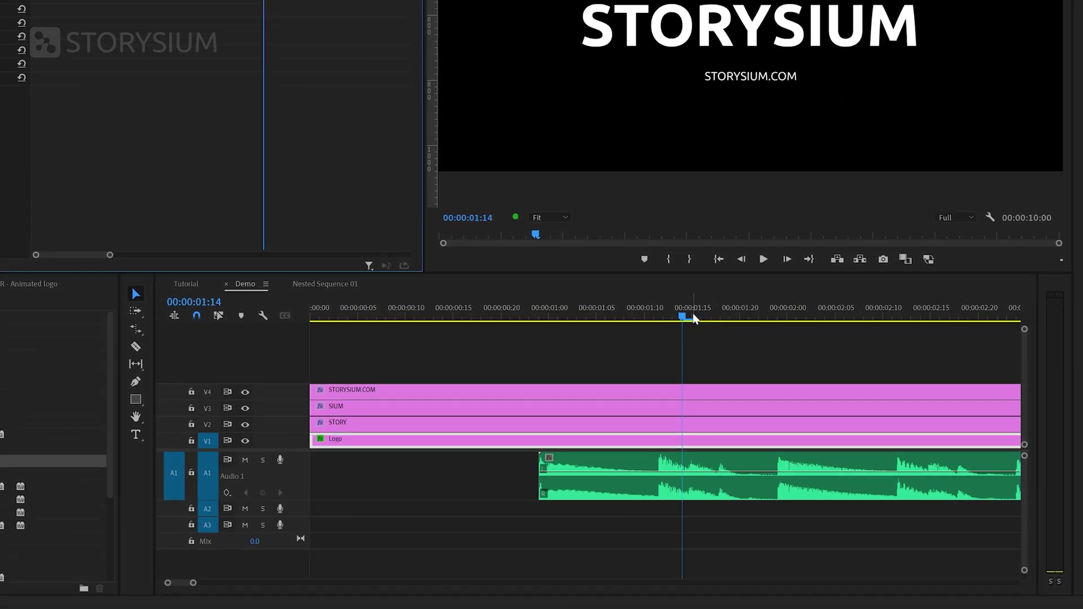
Keyframe the STORY clip's Position X at -229, 990 and 960 so it slides in and overshoots.
{"action": "left_click_drag", "start_coordinate": [679, 314], "coordinate": [663, 317]}
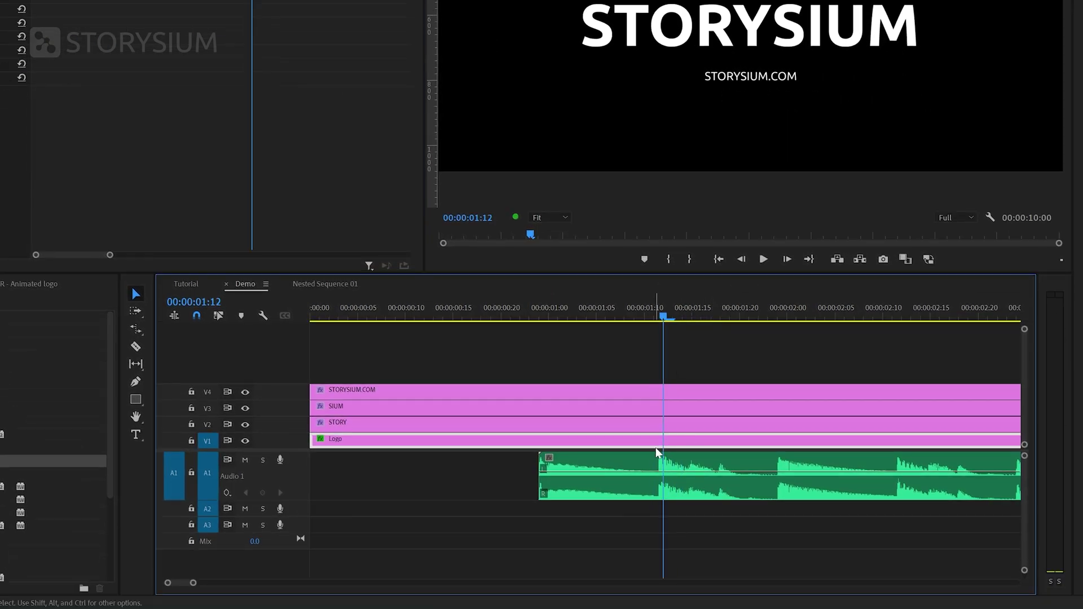
{"action": "left_click", "coordinate": [654, 424]}
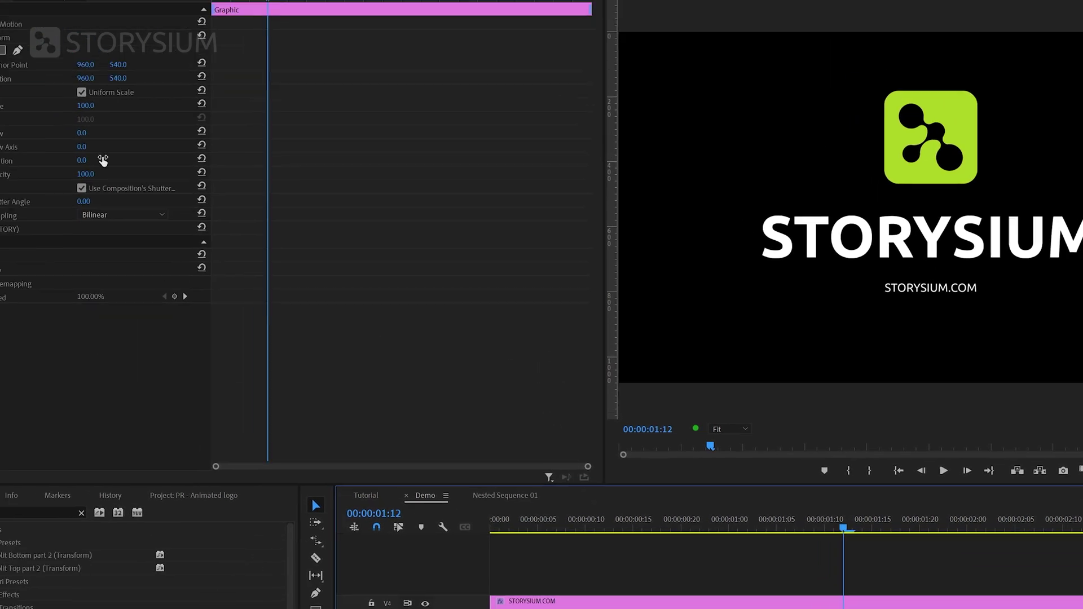
{"action": "left_click", "coordinate": [31, 140]}
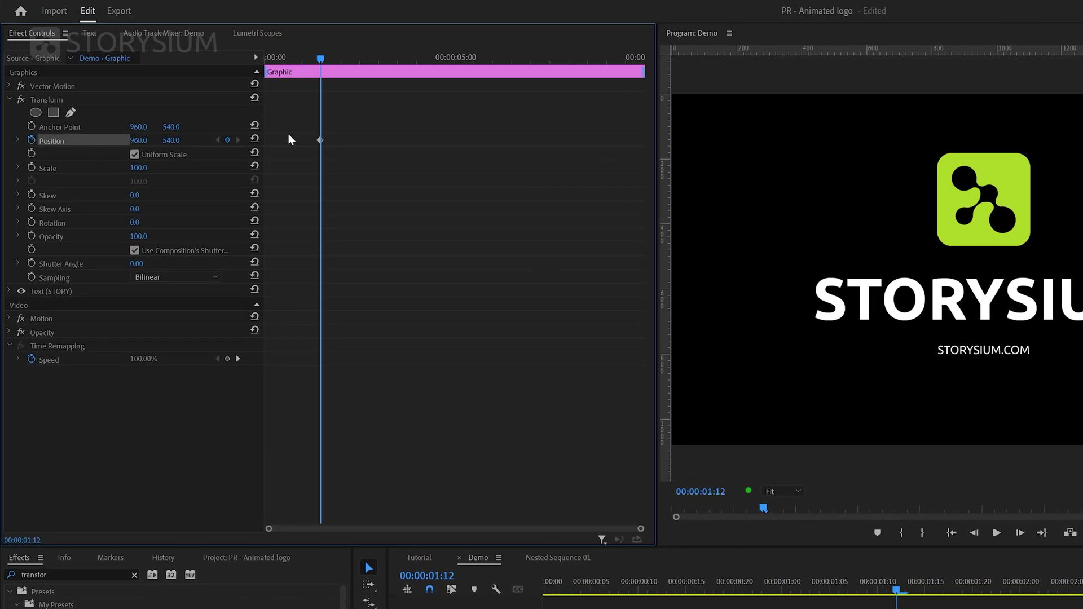
{"action": "key", "text": "Right"}
{"action": "left_click_drag", "start_coordinate": [141, 140], "coordinate": [316, 114]}
{"action": "key", "text": "Right"}
{"action": "left_click", "coordinate": [254, 138]}
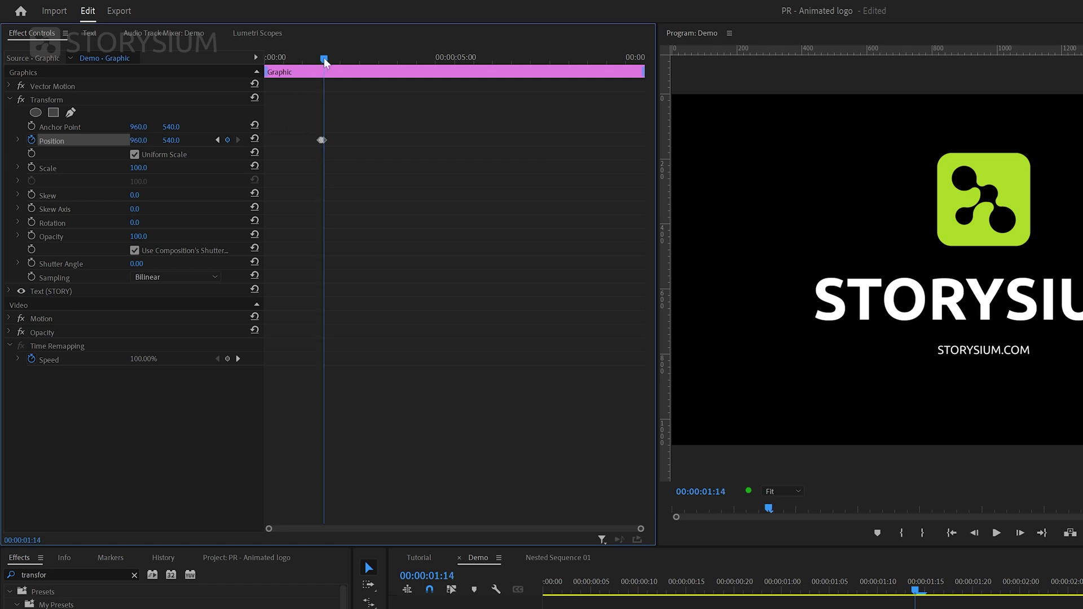
{"action": "left_click_drag", "start_coordinate": [324, 59], "coordinate": [313, 65]}
{"action": "left_click_drag", "start_coordinate": [139, 140], "coordinate": [11, 141]}
Apply Ease Out to the STORY start keyframe and zoom in on the Position velocity graph.
{"action": "right_click", "coordinate": [311, 139]}
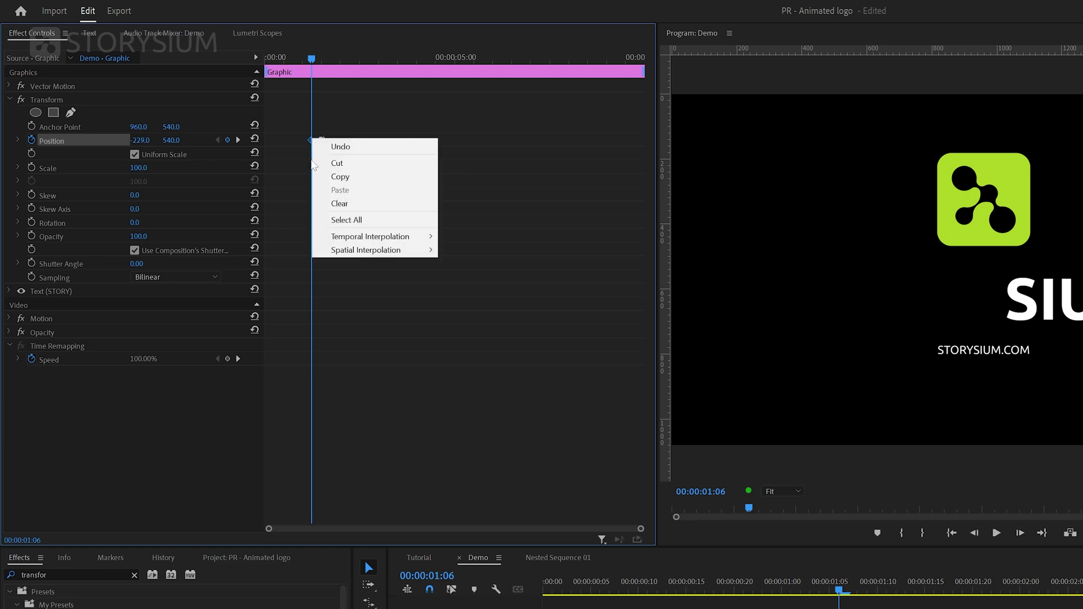
{"action": "mouse_move", "coordinate": [398, 237]}
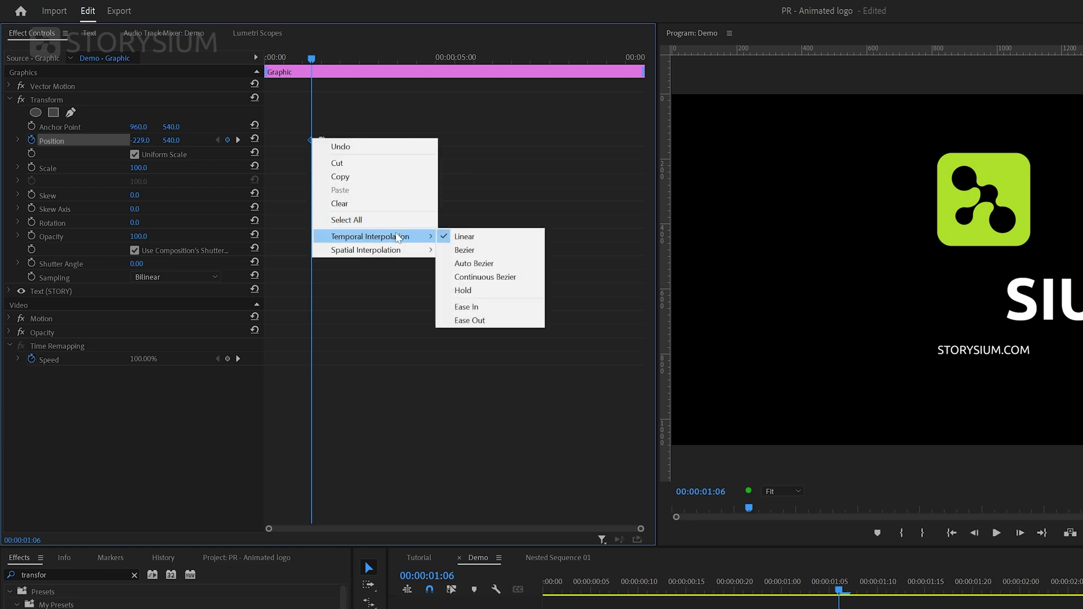
{"action": "left_click", "coordinate": [477, 321]}
{"action": "left_click", "coordinate": [17, 140]}
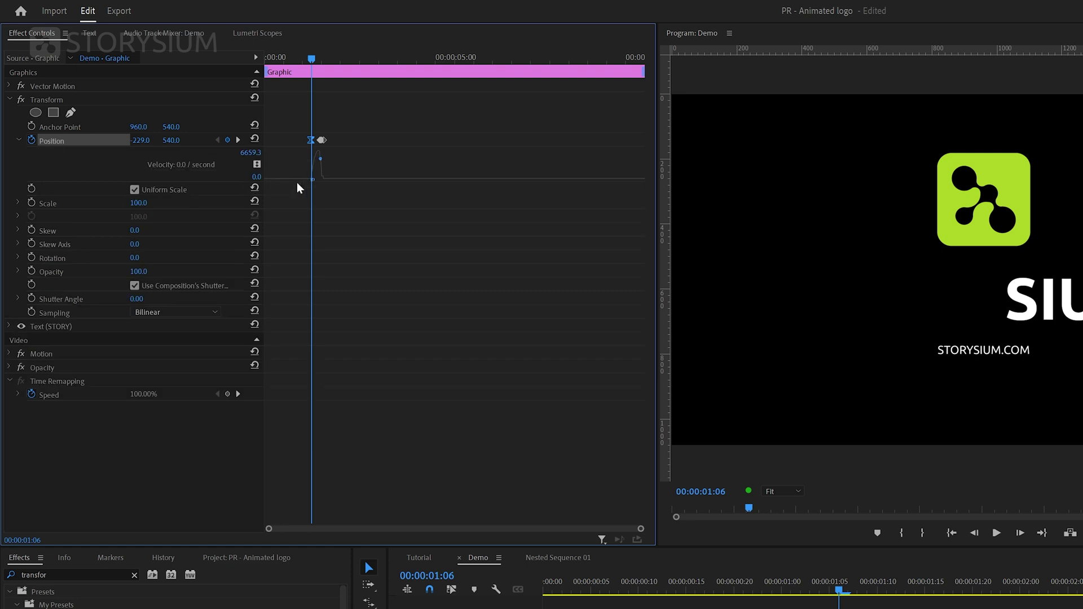
{"action": "left_click_drag", "start_coordinate": [641, 529], "coordinate": [334, 529]}
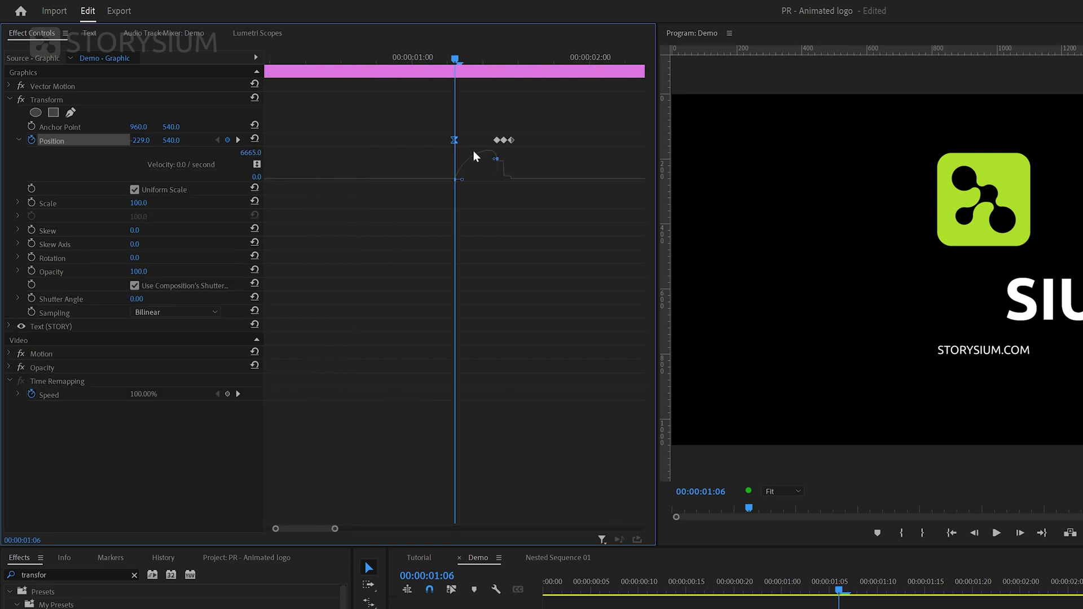
{"action": "left_click_drag", "start_coordinate": [459, 57], "coordinate": [441, 59]}
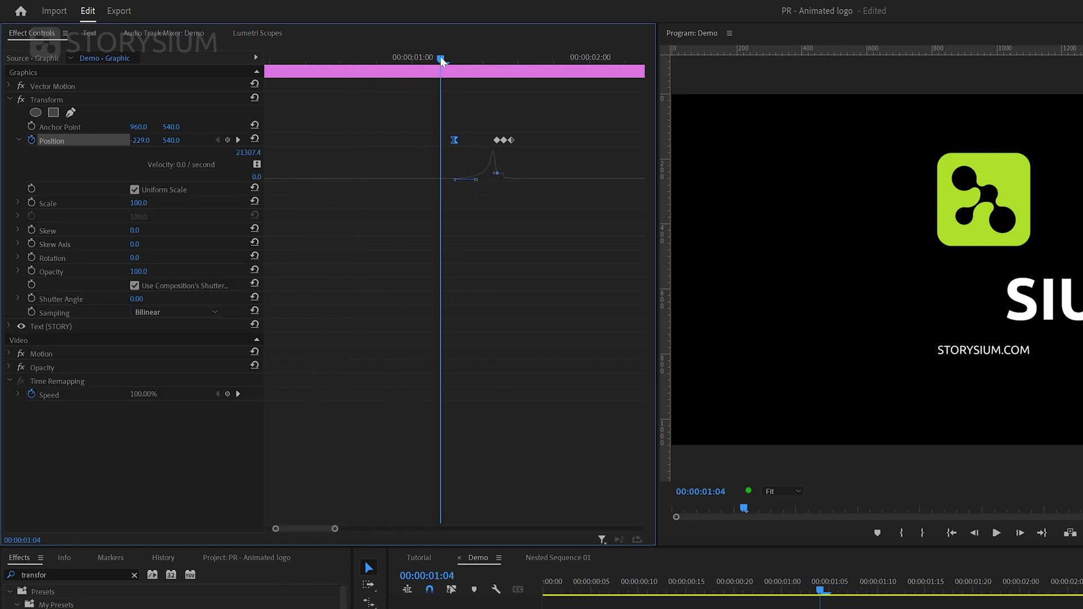
Turn off Use Composition's Shutter Angle, set Shutter Angle to 180, and preview the slide-in.
{"action": "left_click", "coordinate": [193, 284]}
{"action": "left_click", "coordinate": [136, 299]}
{"action": "type", "text": "180"}
{"action": "key", "text": "Return"}
{"action": "key", "text": "space"}
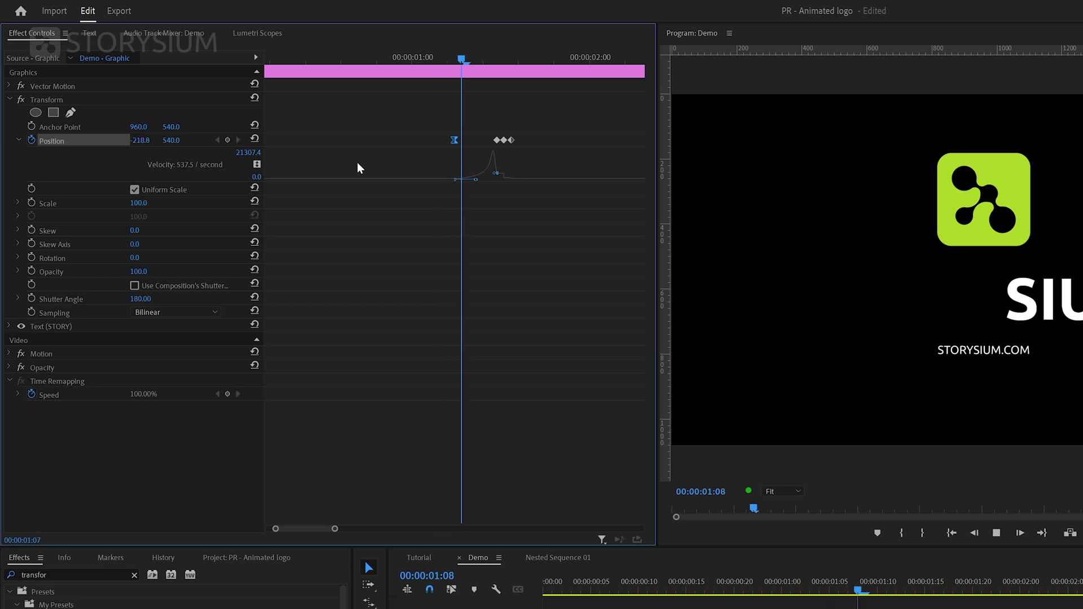
{"action": "key", "text": "space"}
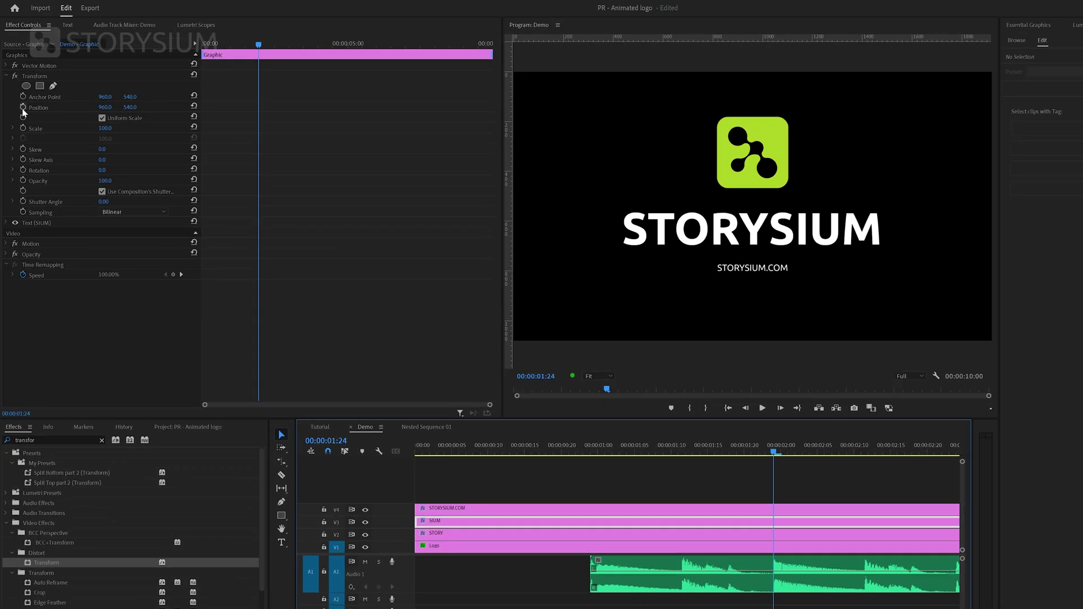
Keyframe SIUM Position X from 1854 to 960 with an eased start keyframe and 180 shutter angle.
{"action": "left_click", "coordinate": [23, 107]}
{"action": "left_click_drag", "start_coordinate": [305, 44], "coordinate": [294, 47]}
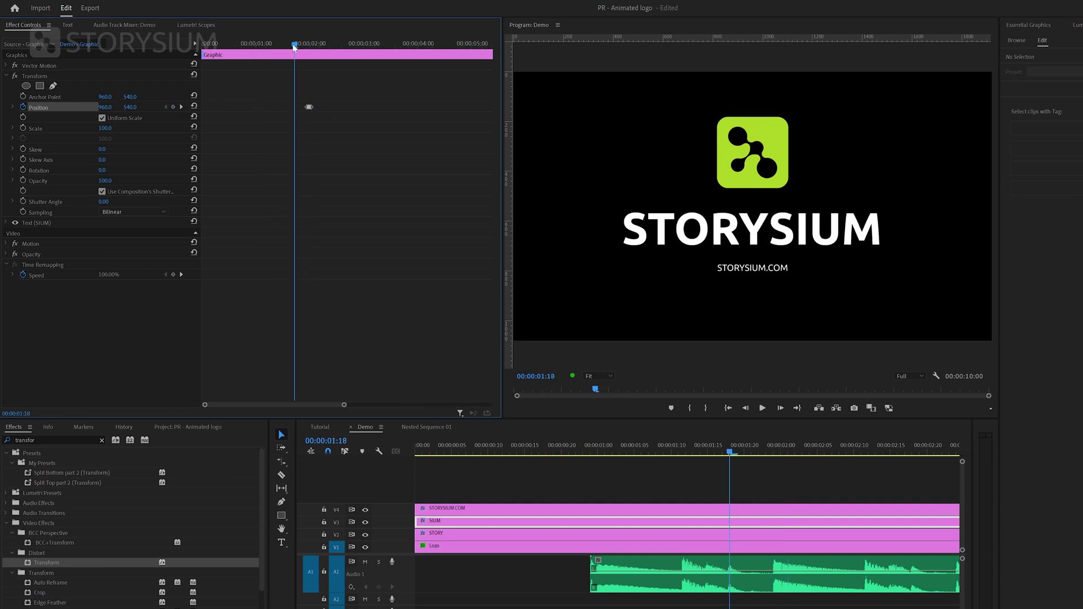
{"action": "left_click_drag", "start_coordinate": [105, 106], "coordinate": [136, 107]}
{"action": "left_click", "coordinate": [102, 191]}
{"action": "left_click", "coordinate": [103, 202]}
{"action": "type", "text": "180"}
{"action": "key", "text": "Return"}
{"action": "right_click", "coordinate": [293, 107]}
{"action": "left_click", "coordinate": [417, 246]}
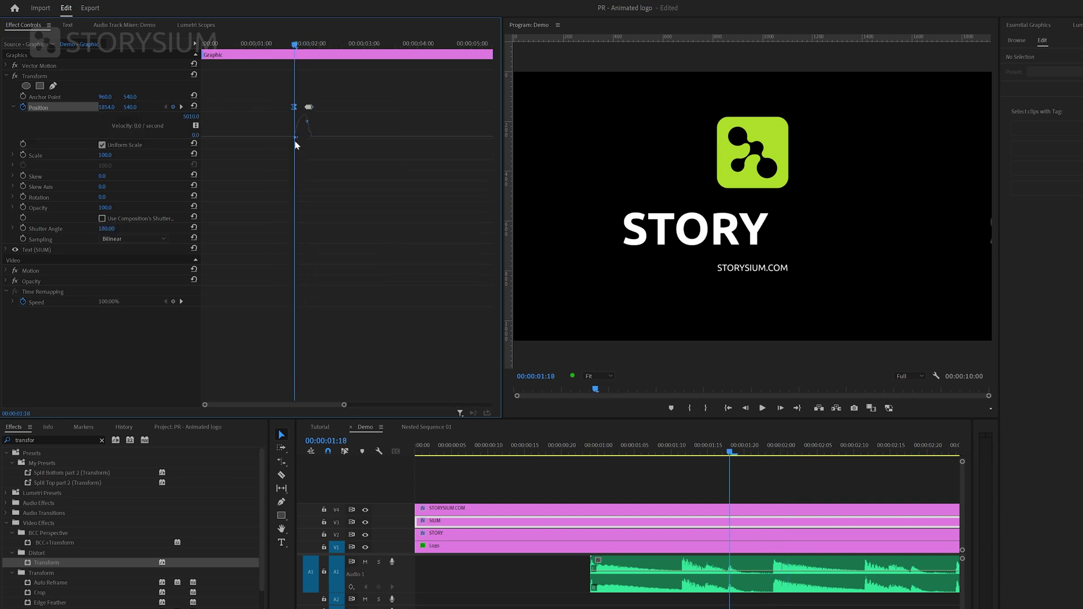
Keyframe STORYSIUM.COM Position Y from 1054 to 540 with Ease In and 180 shutter angle.
{"action": "left_click", "coordinate": [734, 510]}
{"action": "left_click_drag", "start_coordinate": [731, 451], "coordinate": [868, 452]}
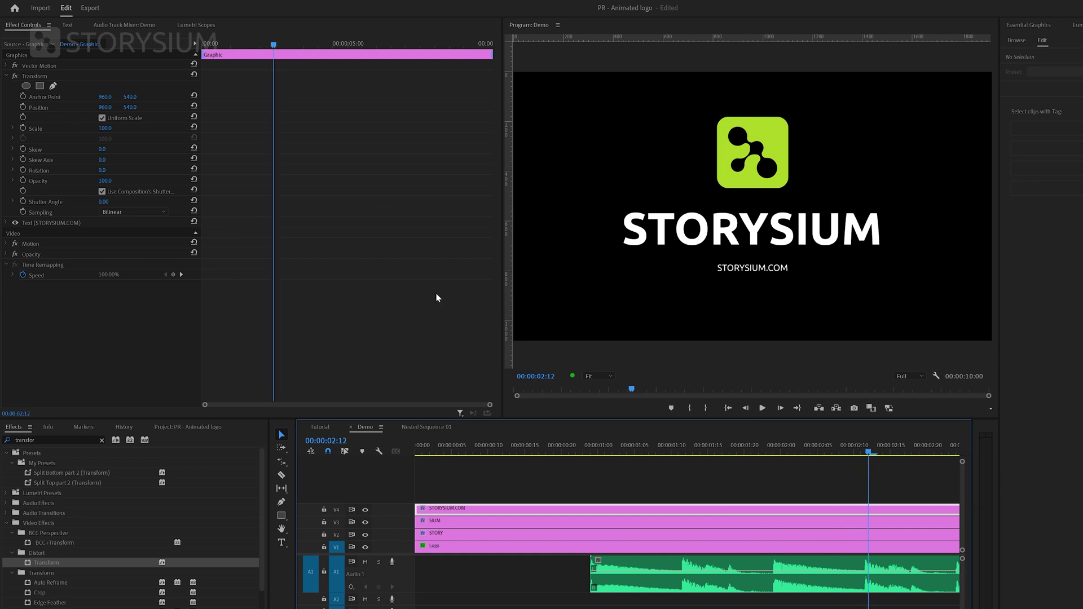
{"action": "left_click", "coordinate": [23, 107]}
{"action": "key", "text": "Right"}
{"action": "key", "text": "Right"}
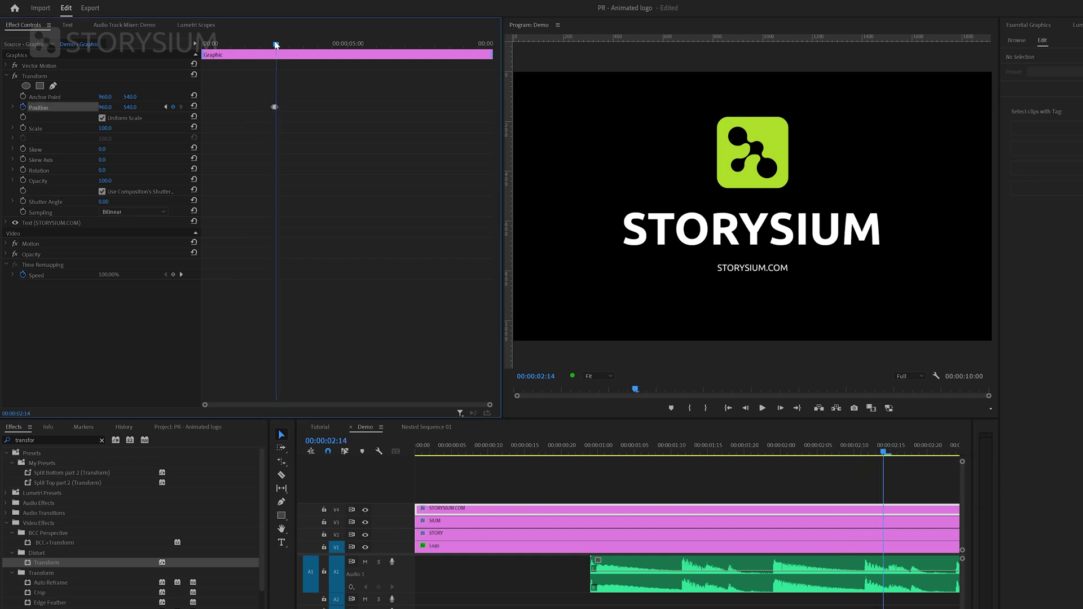
{"action": "left_click_drag", "start_coordinate": [276, 45], "coordinate": [266, 45]}
{"action": "left_click_drag", "start_coordinate": [129, 107], "coordinate": [147, 106]}
{"action": "left_click", "coordinate": [102, 191]}
{"action": "left_click", "coordinate": [103, 201]}
{"action": "type", "text": "180"}
{"action": "key", "text": "Return"}
{"action": "right_click", "coordinate": [266, 107]}
{"action": "mouse_move", "coordinate": [310, 182]}
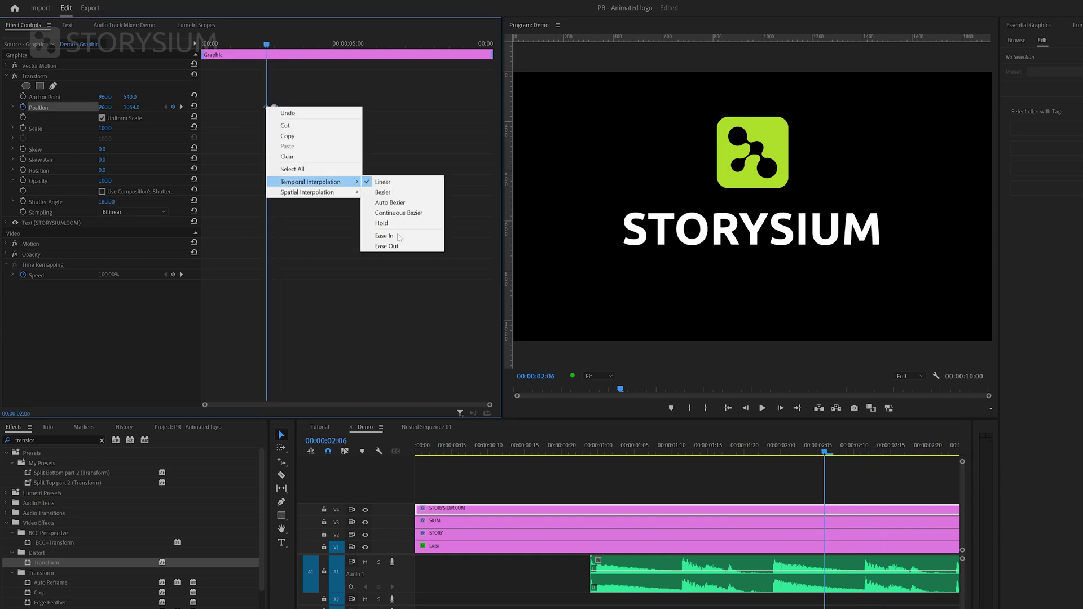
{"action": "left_click", "coordinate": [385, 236]}
Play back the STORYSIUM.COM rise, then the whole logo animation from the start.
{"action": "key", "text": "space"}
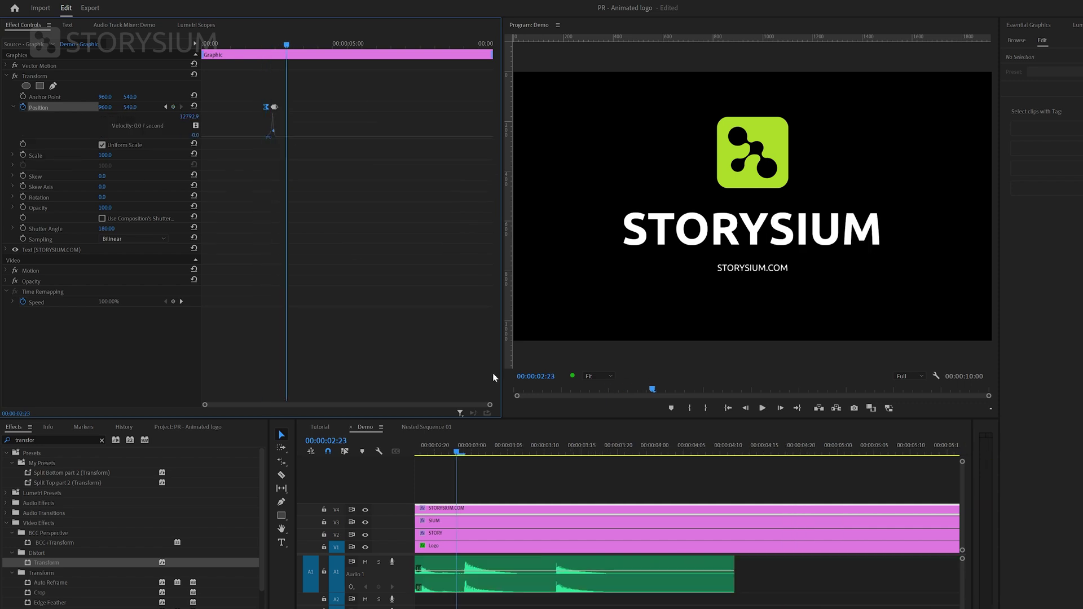
{"action": "scroll", "coordinate": [534, 517], "scroll_direction": "down", "scroll_amount": 6}
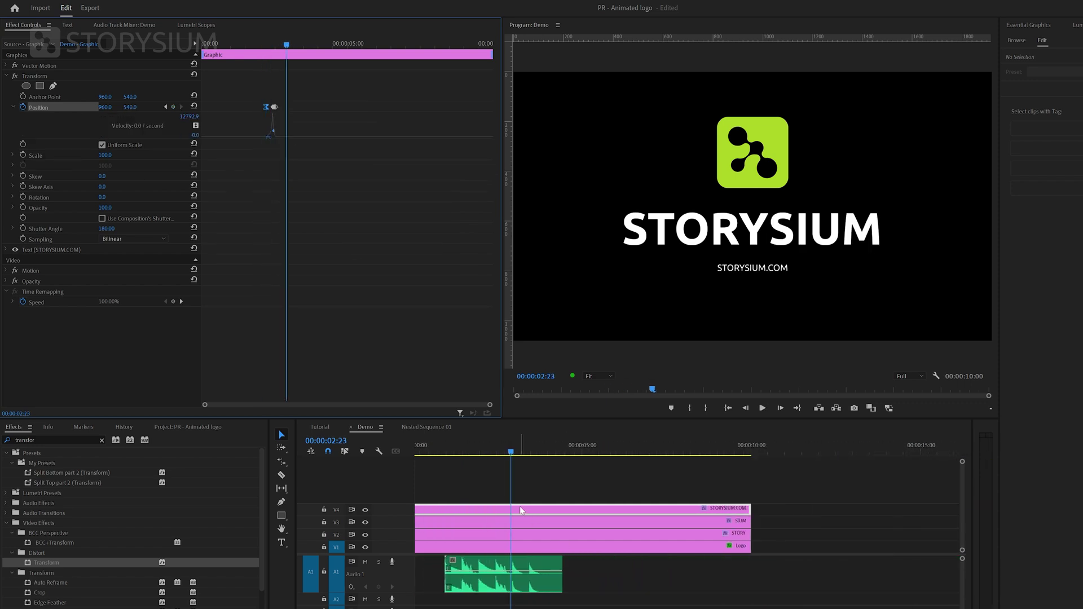
{"action": "left_click", "coordinate": [440, 452]}
{"action": "key", "text": "space"}
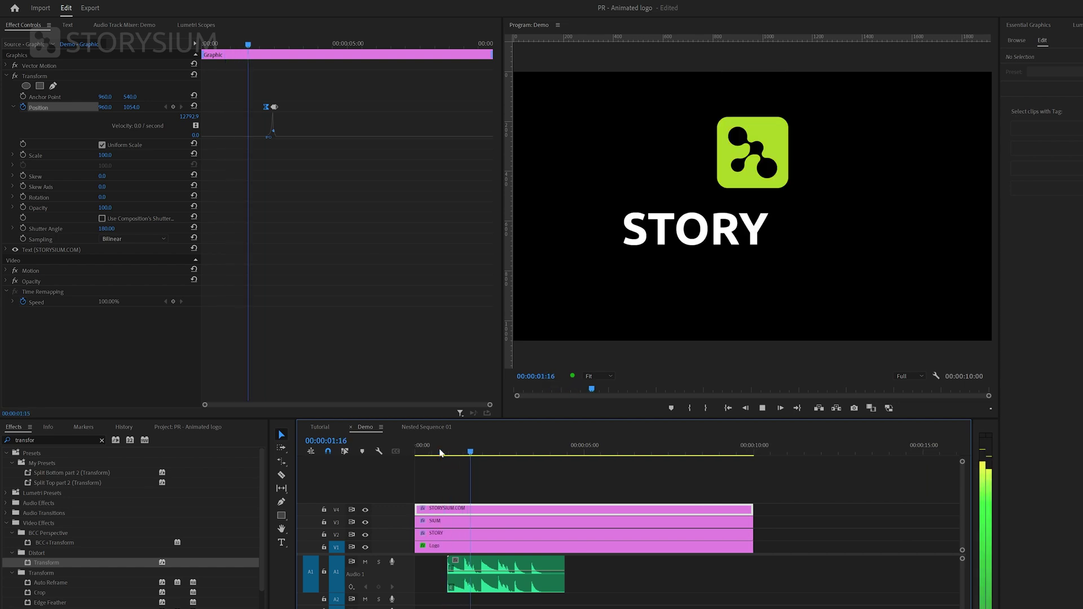
{"action": "key", "text": "space"}
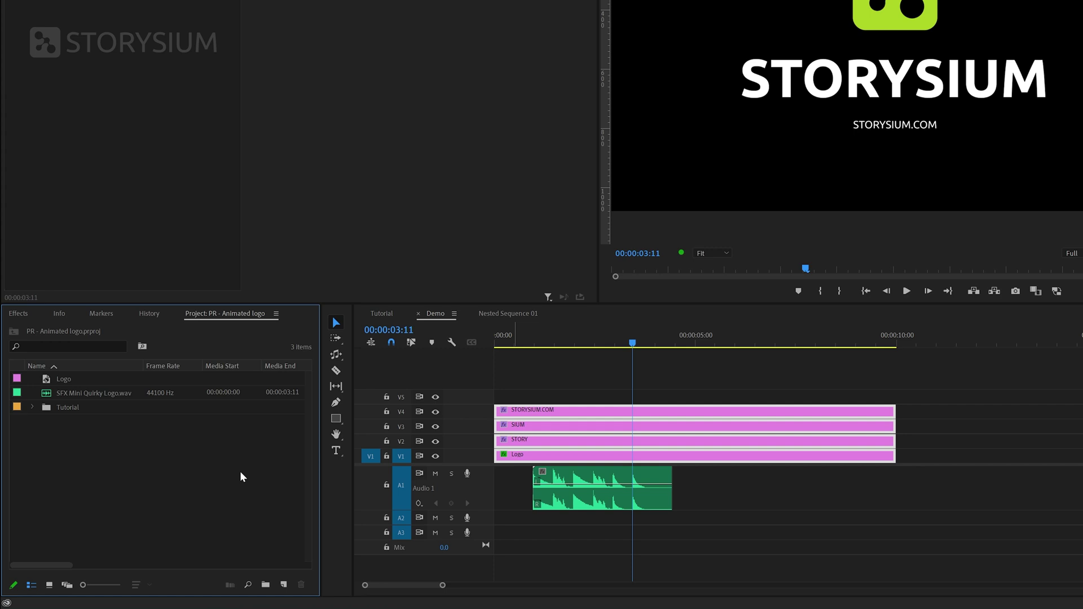
Create a 1920x1080 colour matte in lime green ABD124 sampled from the logo, named 'Backgorund'.
{"action": "left_click", "coordinate": [283, 584]}
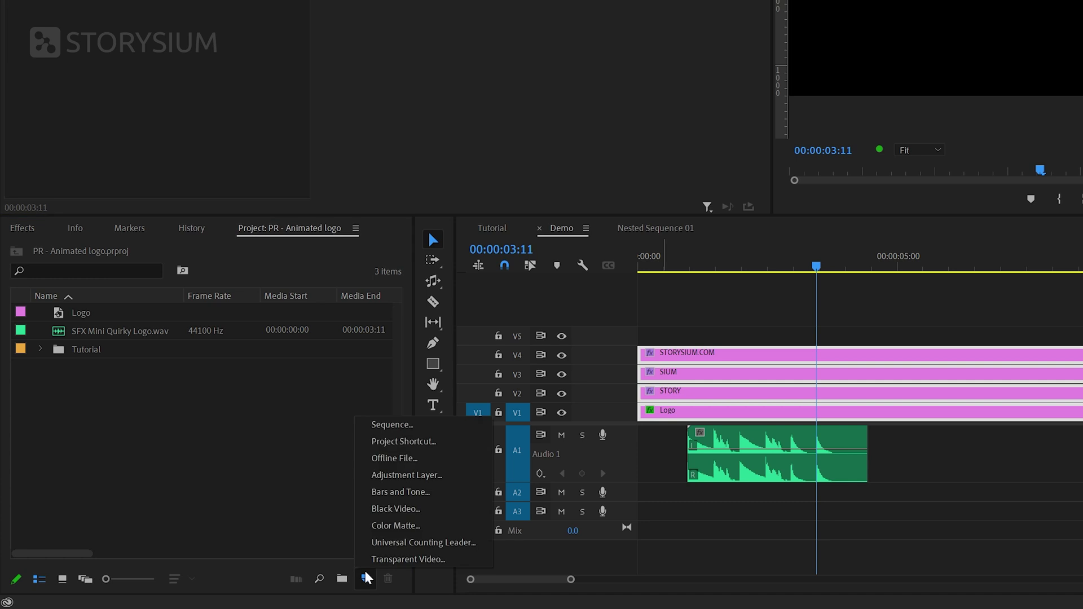
{"action": "left_click", "coordinate": [395, 526]}
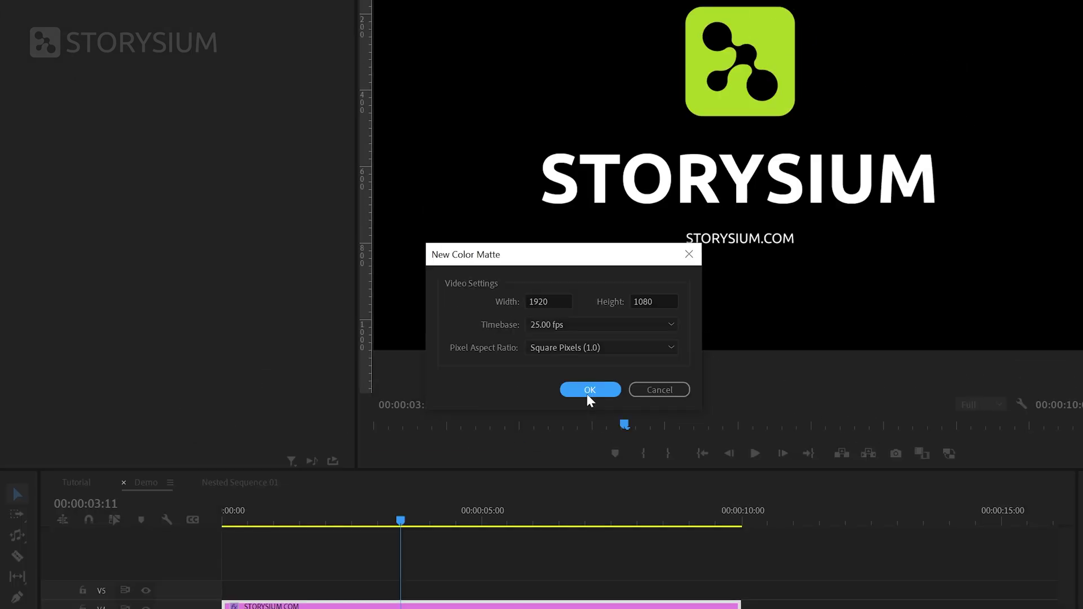
{"action": "left_click", "coordinate": [588, 395]}
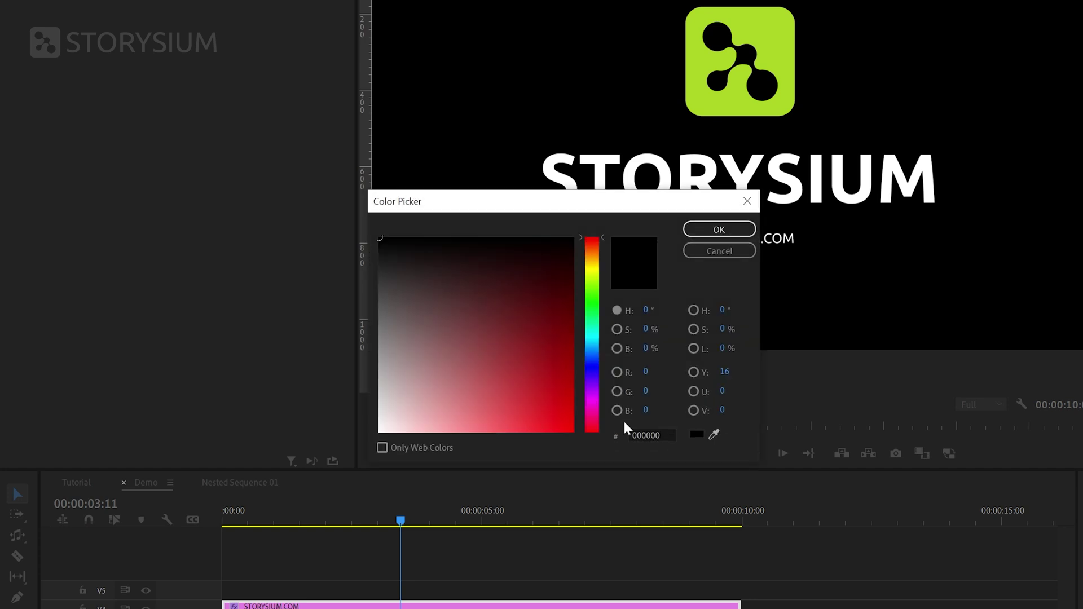
{"action": "left_click", "coordinate": [718, 430]}
{"action": "left_click", "coordinate": [713, 98]}
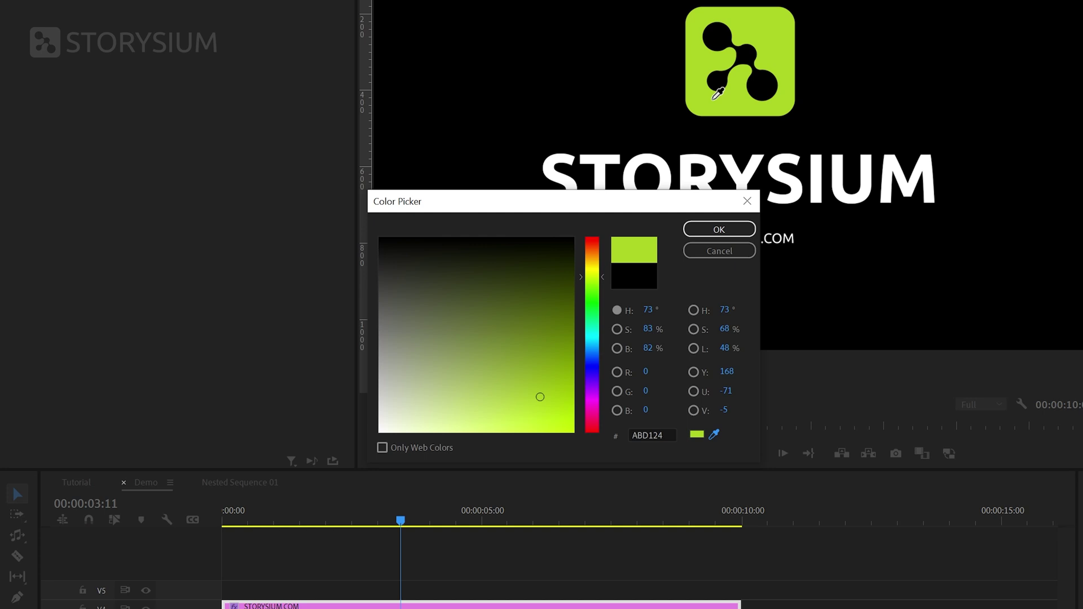
{"action": "left_click", "coordinate": [712, 231]}
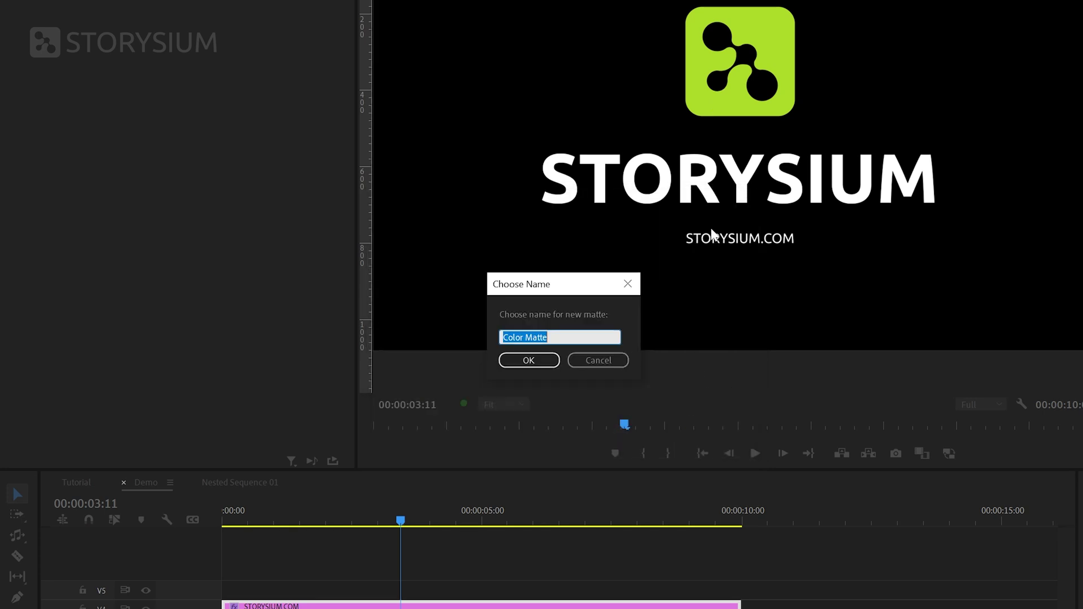
{"action": "type", "text": "Backgorund"}
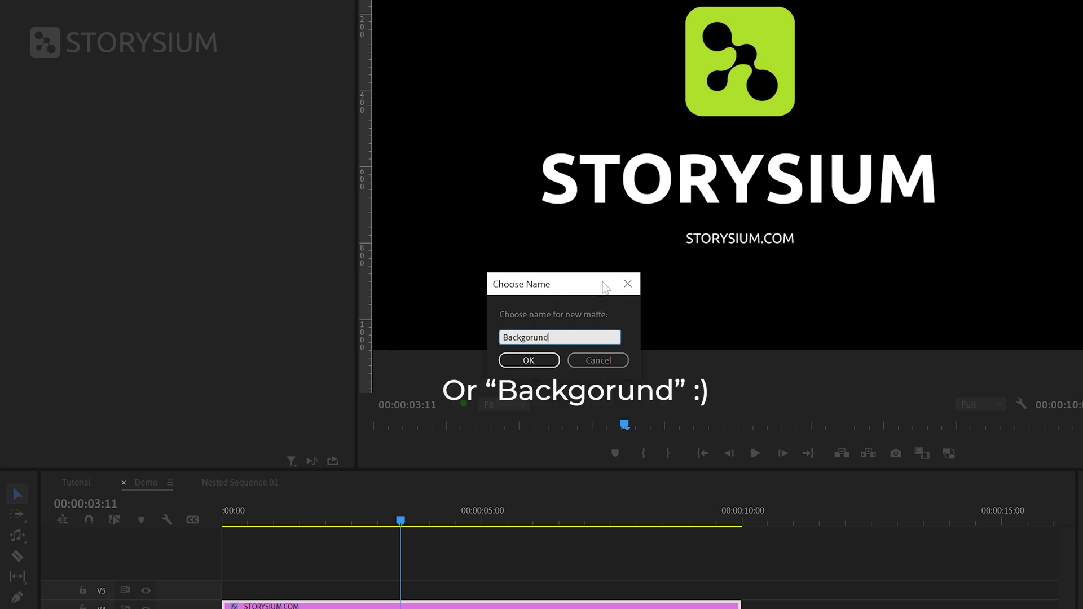
{"action": "left_click", "coordinate": [559, 356]}
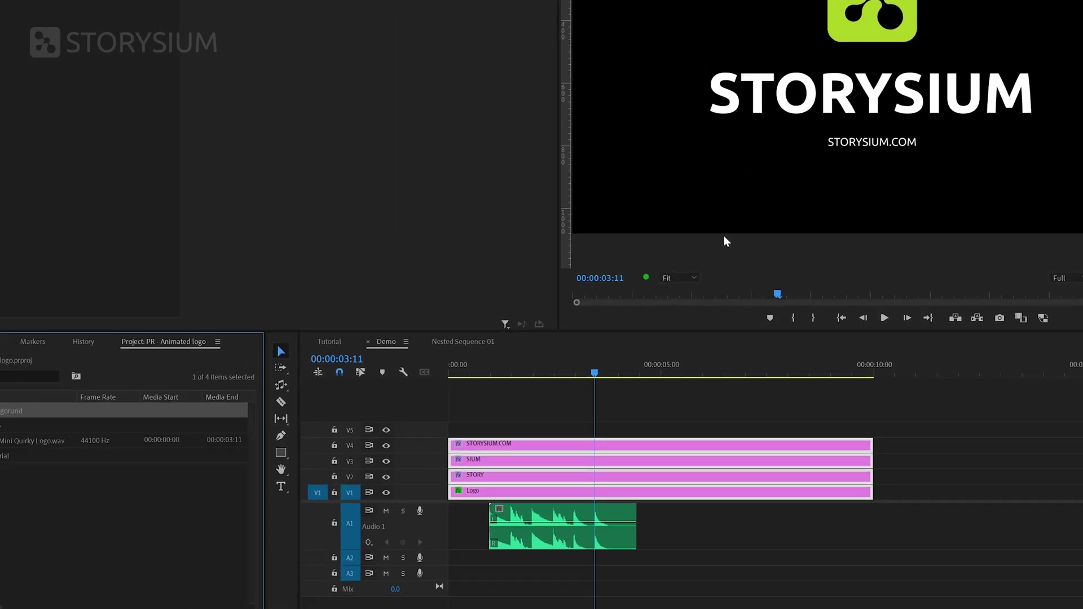
Shift the four logo clips up one track and place the Backgorund matte on bottom track V1.
{"action": "left_click_drag", "start_coordinate": [541, 410], "coordinate": [537, 395]}
{"action": "left_click", "coordinate": [71, 383]}
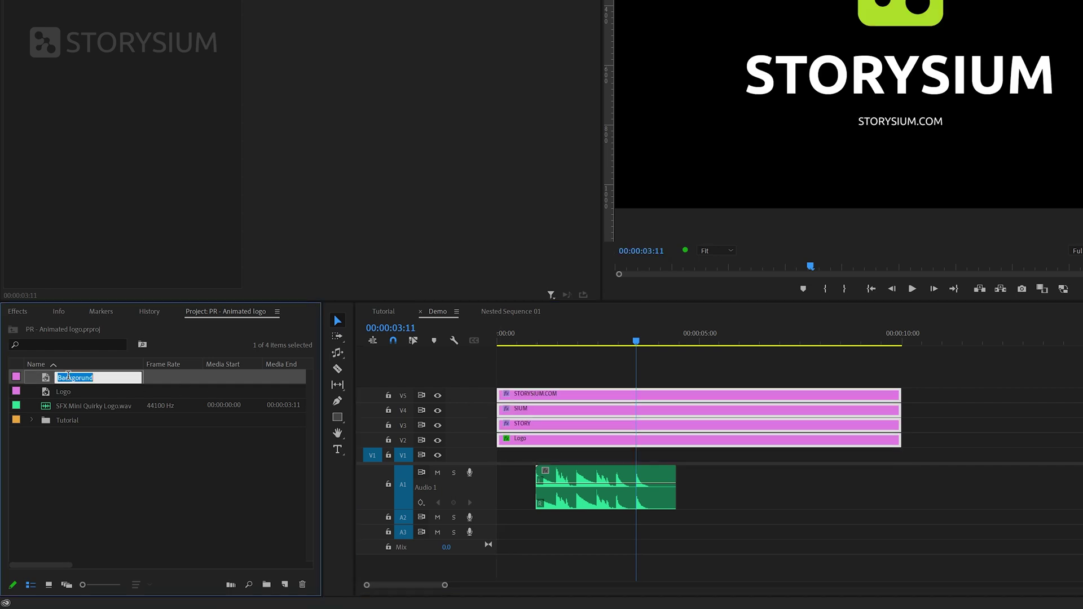
{"action": "left_click_drag", "start_coordinate": [71, 383], "coordinate": [628, 463]}
{"action": "left_click_drag", "start_coordinate": [698, 454], "coordinate": [901, 456]}
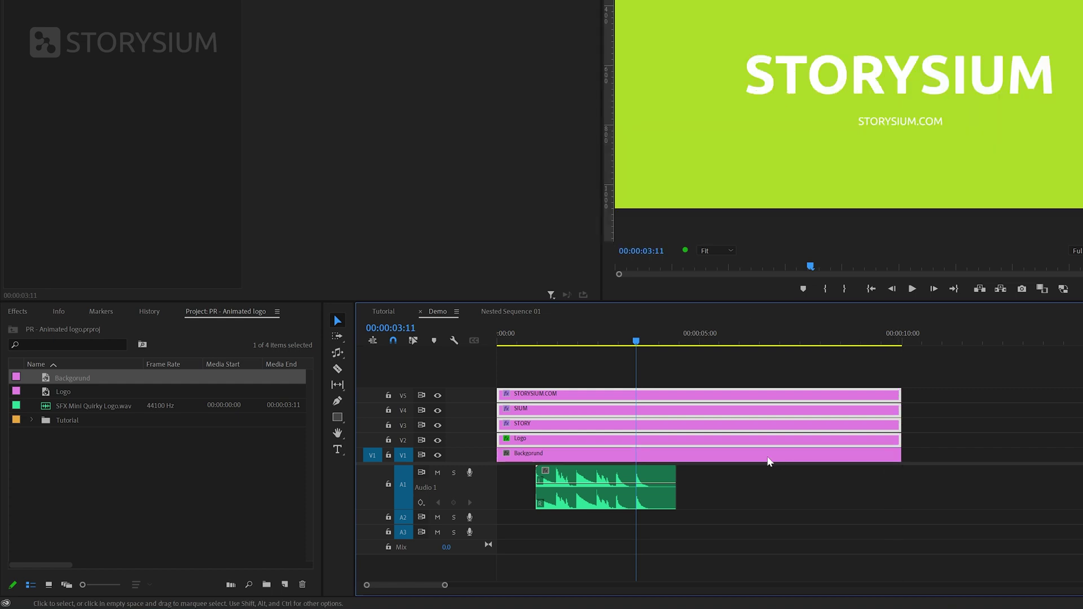
{"action": "left_click", "coordinate": [715, 458]}
Search the effects for 'cir' and apply the Circle effect to the Backgorund clip.
{"action": "left_click", "coordinate": [23, 312]}
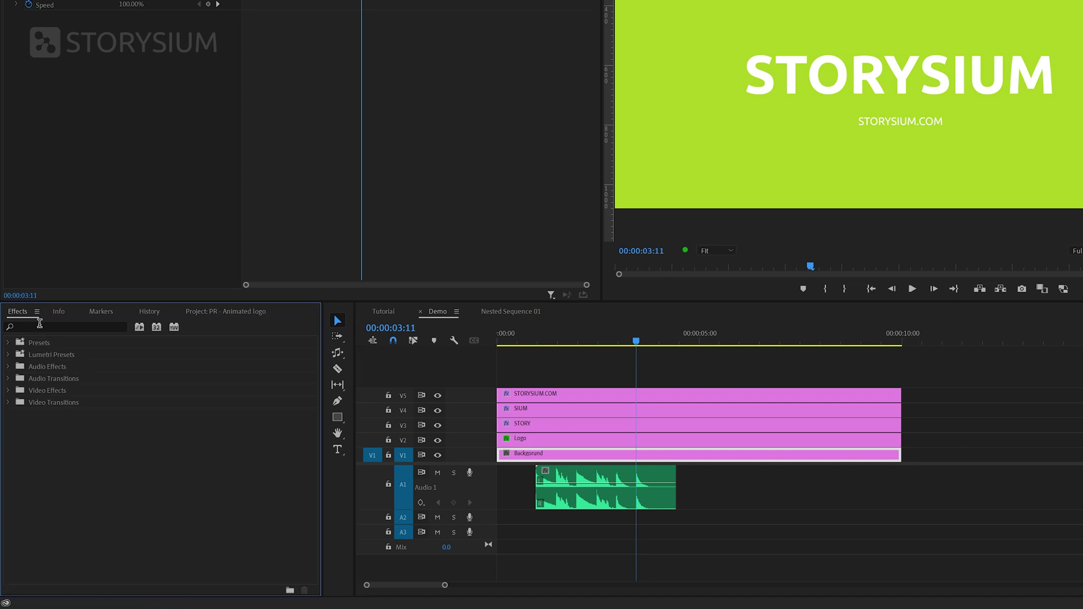
{"action": "left_click", "coordinate": [34, 327]}
{"action": "type", "text": "cir"}
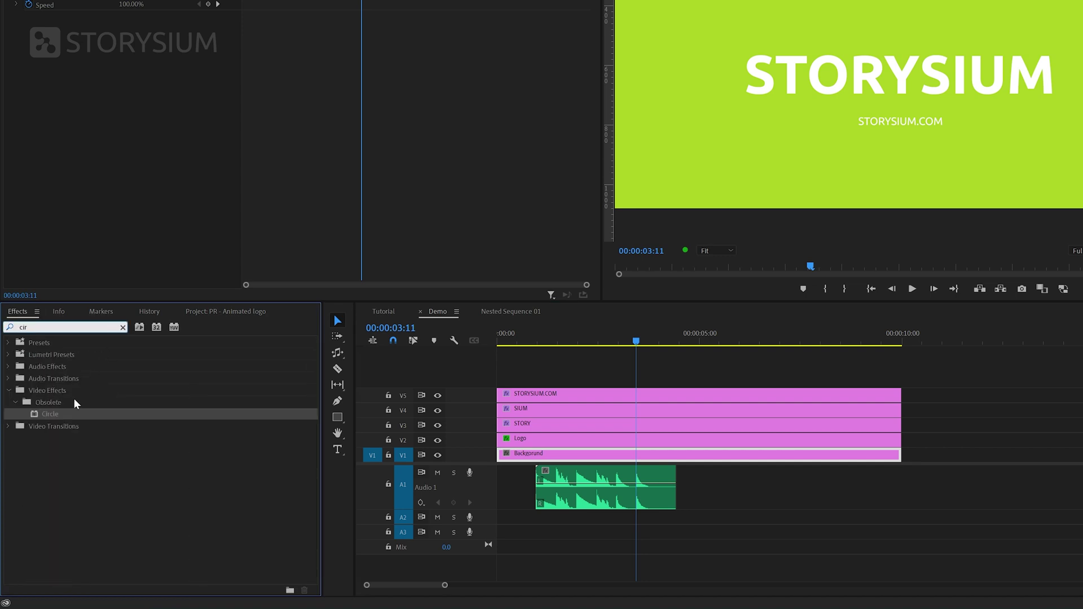
{"action": "left_click", "coordinate": [44, 414]}
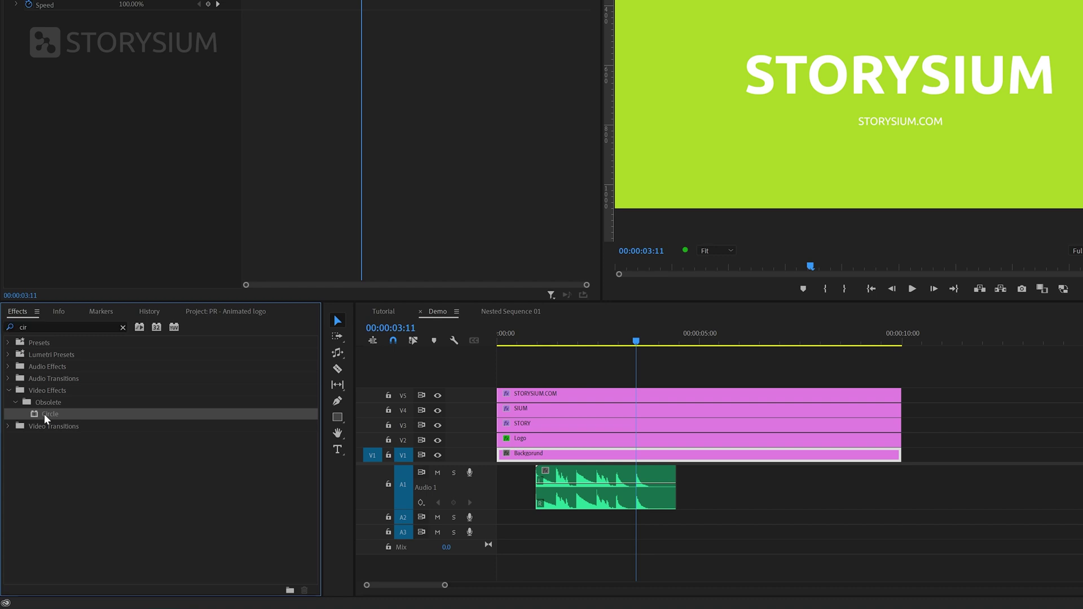
{"action": "left_click_drag", "start_coordinate": [45, 414], "coordinate": [584, 457]}
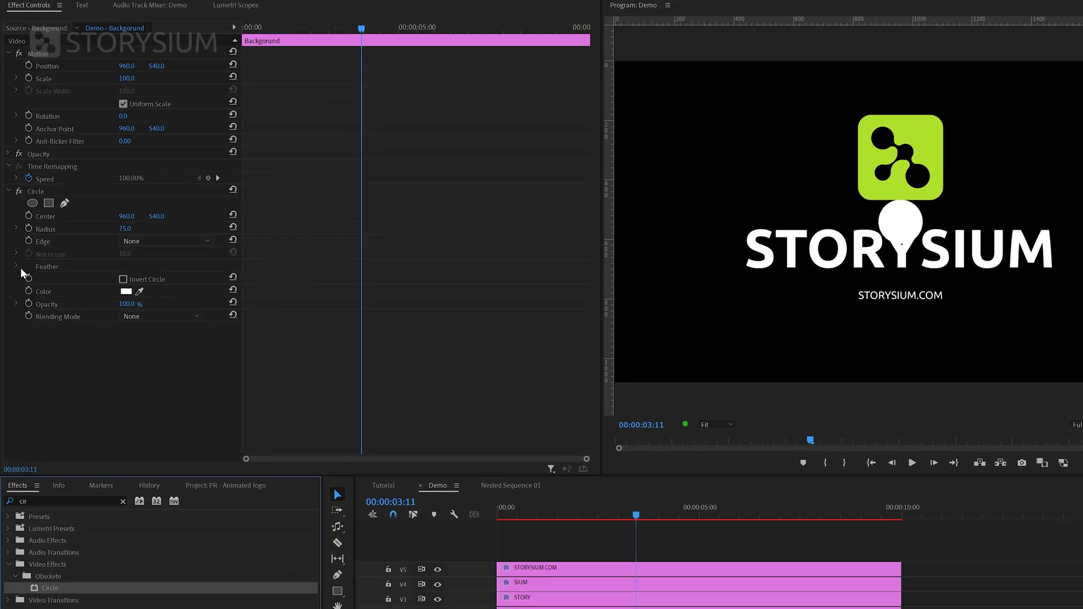
Give the Circle a 1500 outer-edge feather and Add blending, then scrub the radius to size the glow.
{"action": "left_click", "coordinate": [16, 265]}
{"action": "left_click", "coordinate": [124, 279]}
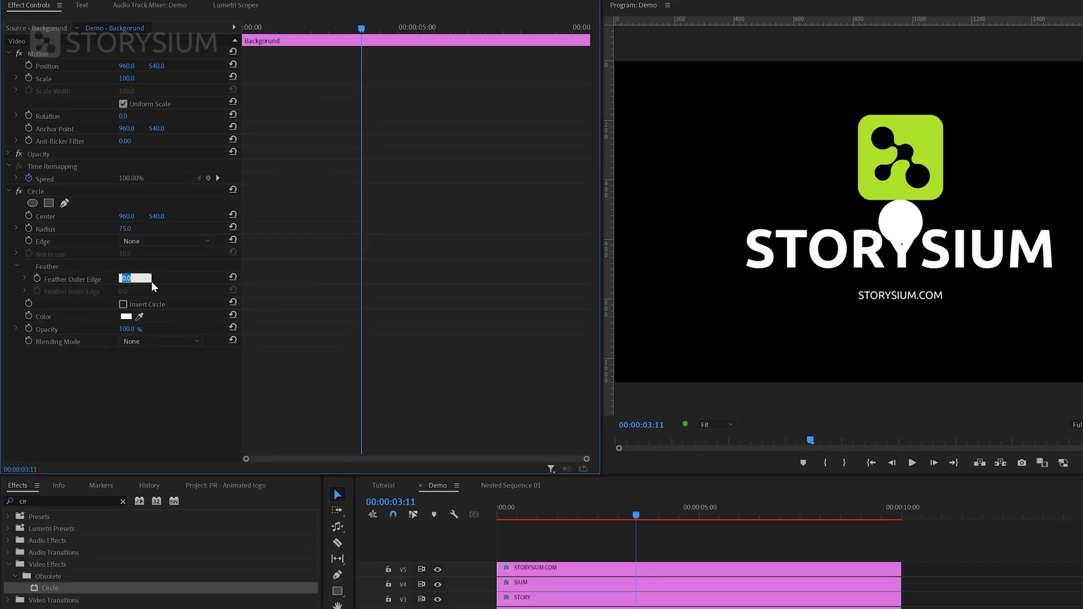
{"action": "type", "text": "1500"}
{"action": "key", "text": "Return"}
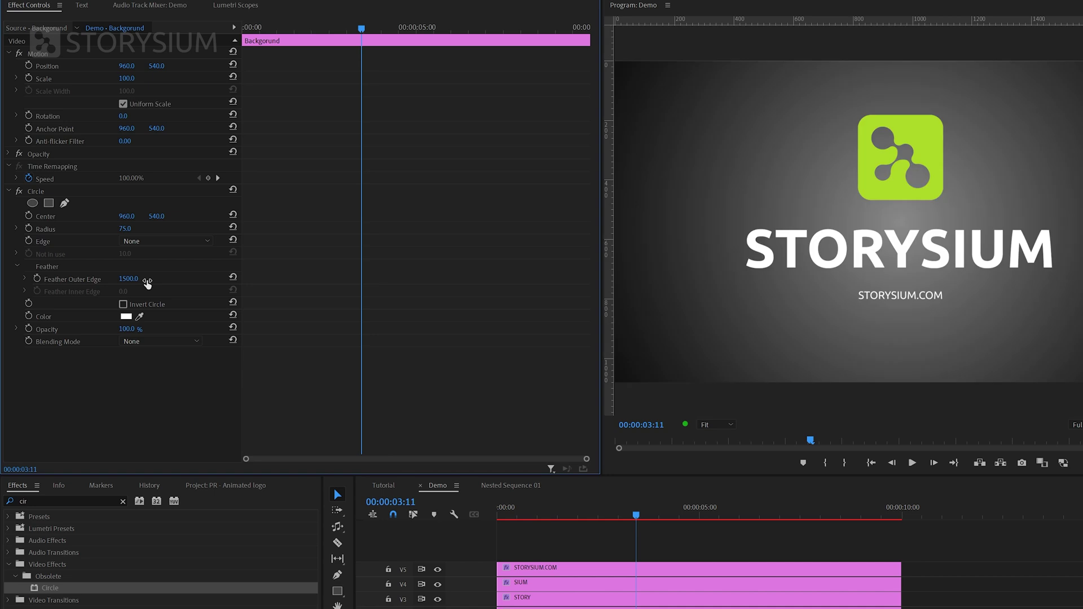
{"action": "left_click", "coordinate": [145, 339]}
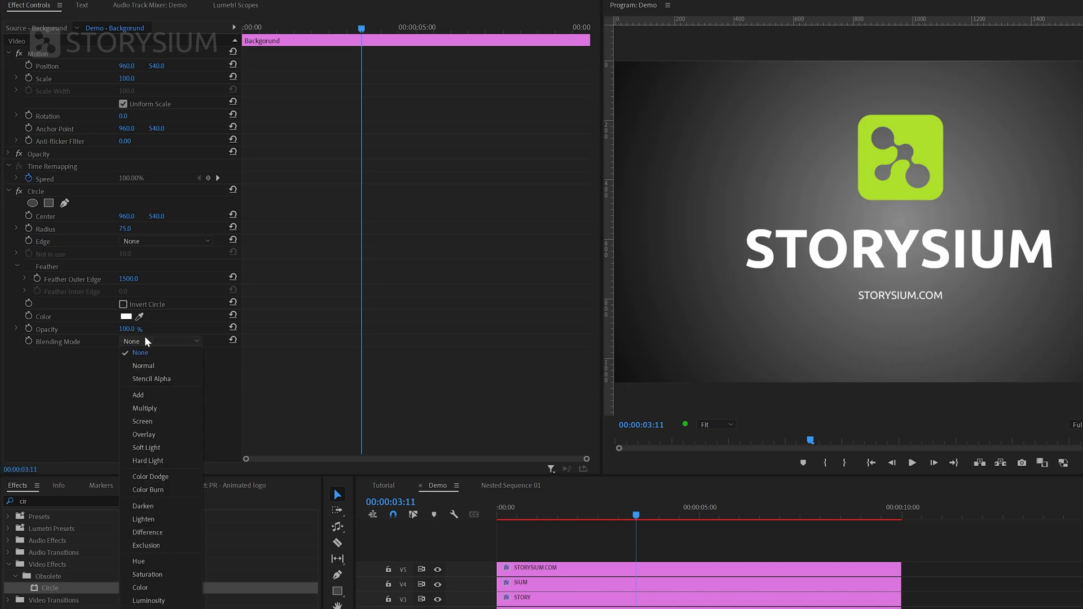
{"action": "left_click", "coordinate": [142, 392]}
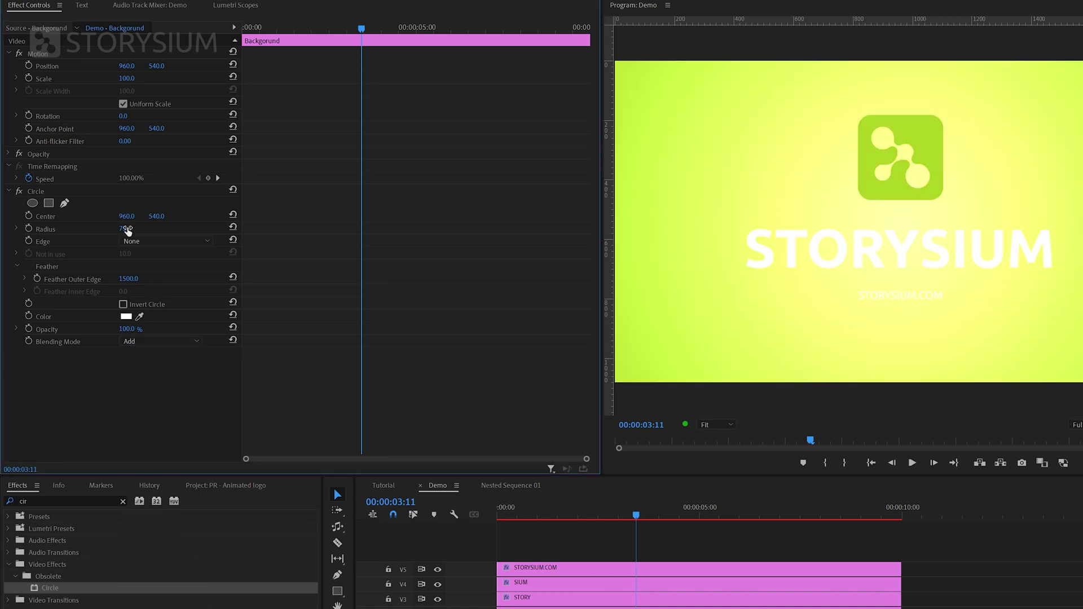
{"action": "mouse_move", "coordinate": [125, 229]}
{"action": "left_mouse_down"}
{"action": "mouse_move", "coordinate": [85, 229]}
{"action": "mouse_move", "coordinate": [137, 237]}
{"action": "left_mouse_up"}
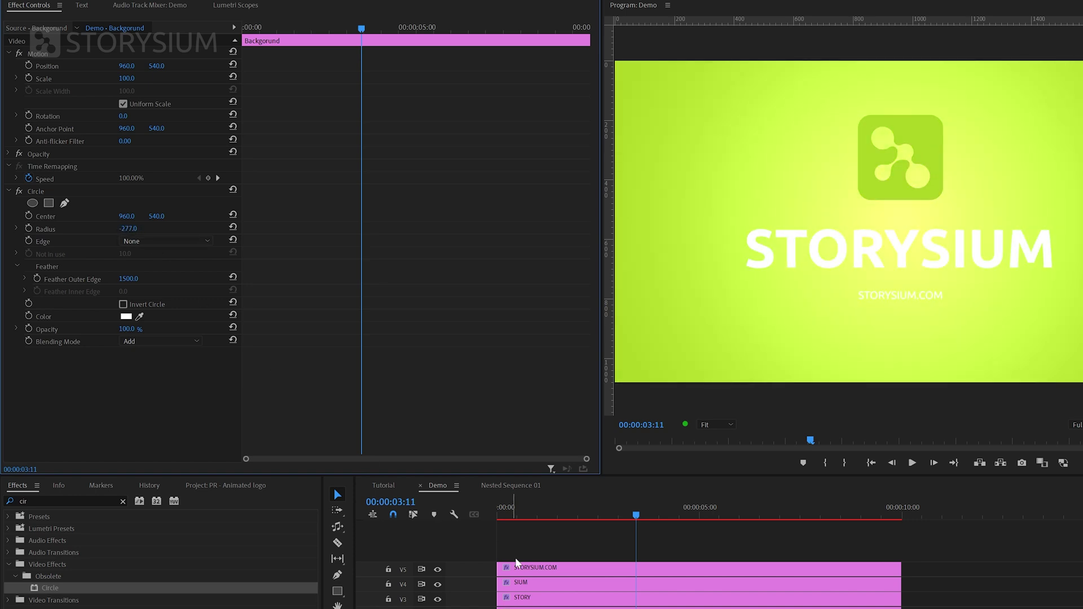
{"action": "left_click_drag", "start_coordinate": [547, 509], "coordinate": [496, 513]}
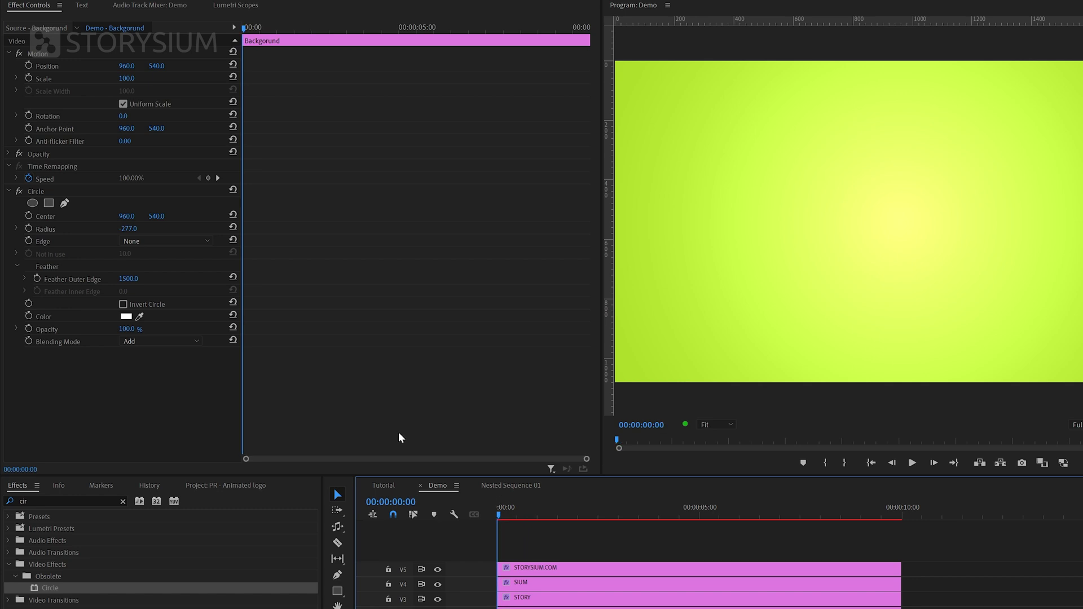
Keyframe the circle radius huge at frame 0, shrinking to about -526 and holding at 00:00:02:24.
{"action": "left_click", "coordinate": [28, 228]}
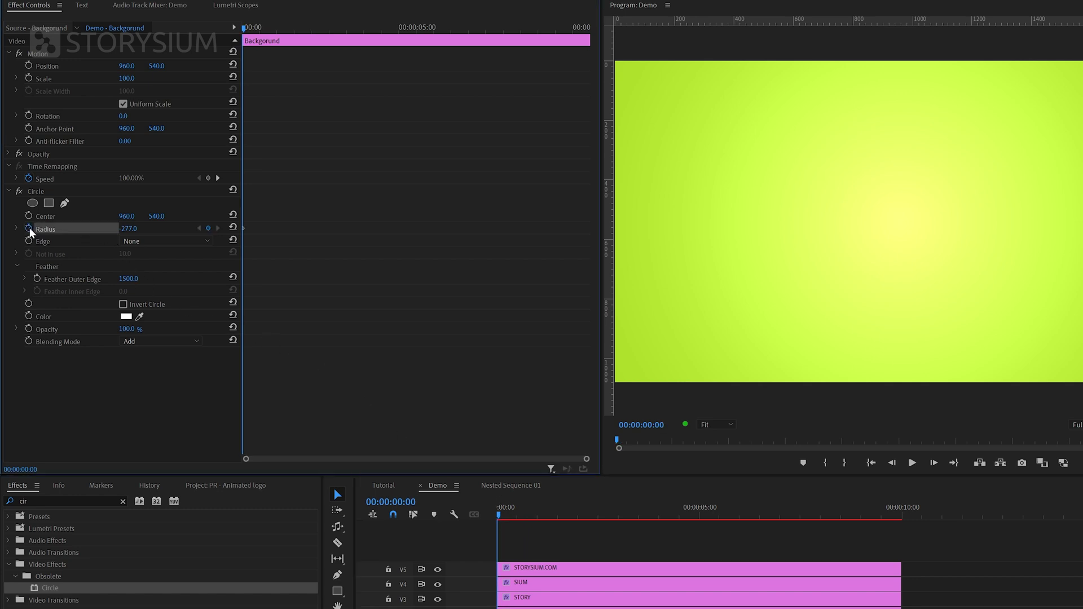
{"action": "left_click_drag", "start_coordinate": [128, 229], "coordinate": [197, 229]}
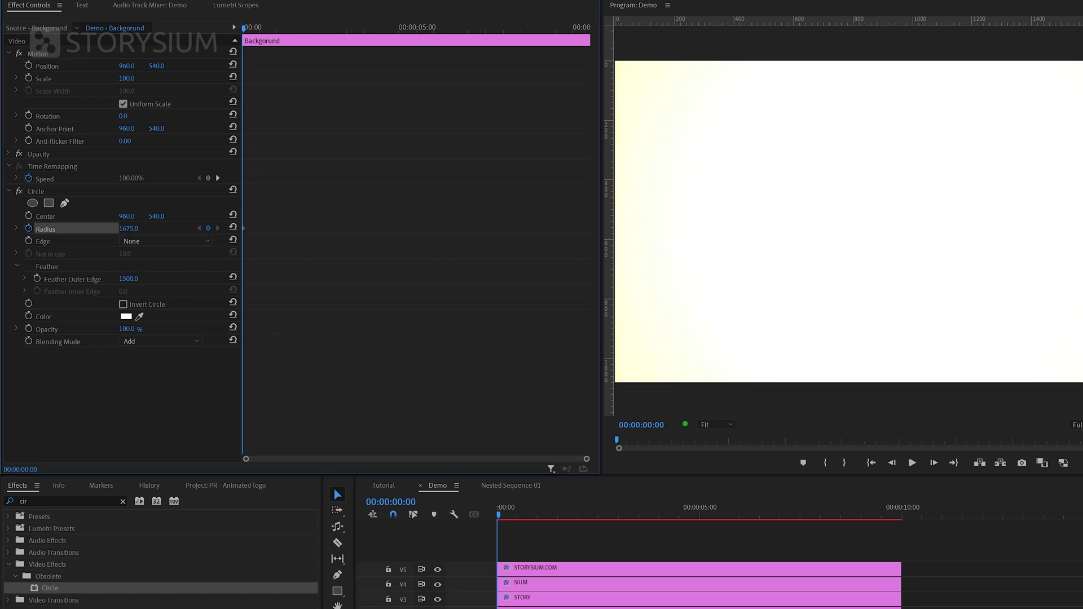
{"action": "left_click_drag", "start_coordinate": [129, 228], "coordinate": [255, 17]}
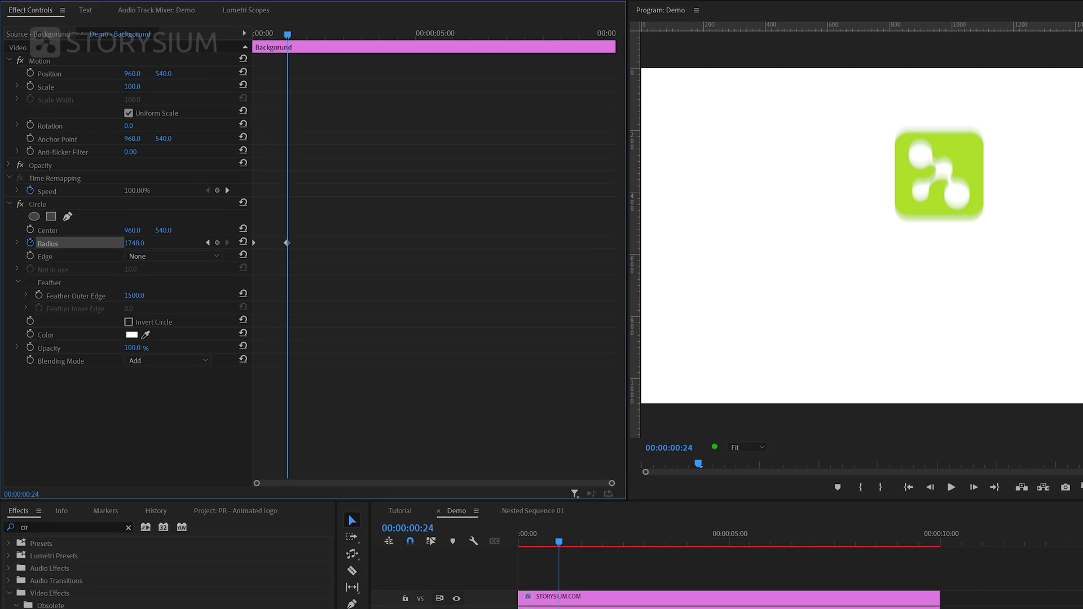
{"action": "left_click_drag", "start_coordinate": [134, 243], "coordinate": [135, 242]}
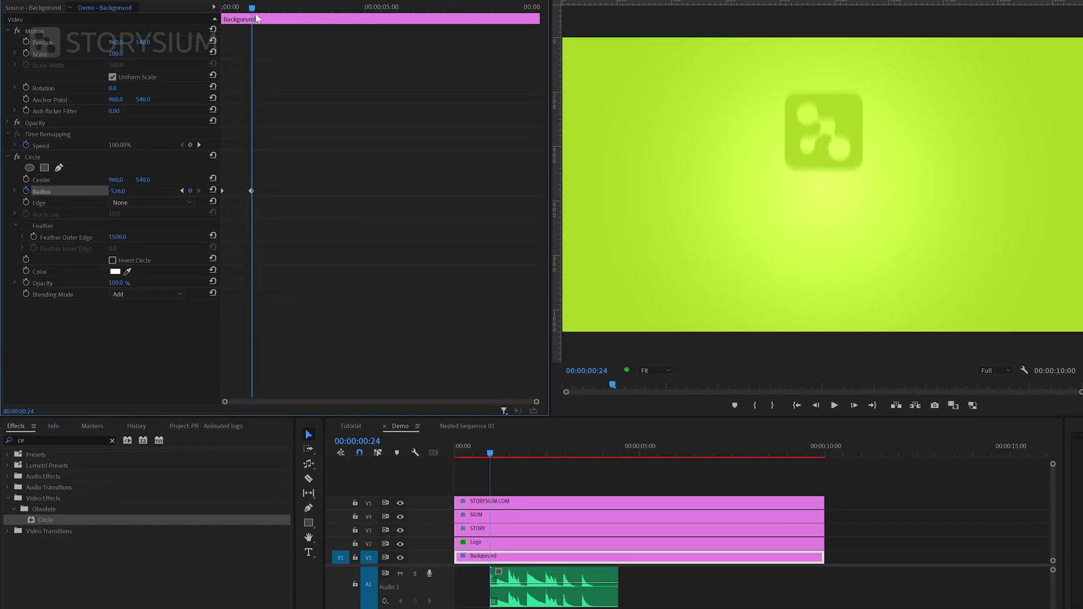
{"action": "left_click_drag", "start_coordinate": [290, 36], "coordinate": [316, 25]}
{"action": "left_click", "coordinate": [196, 202]}
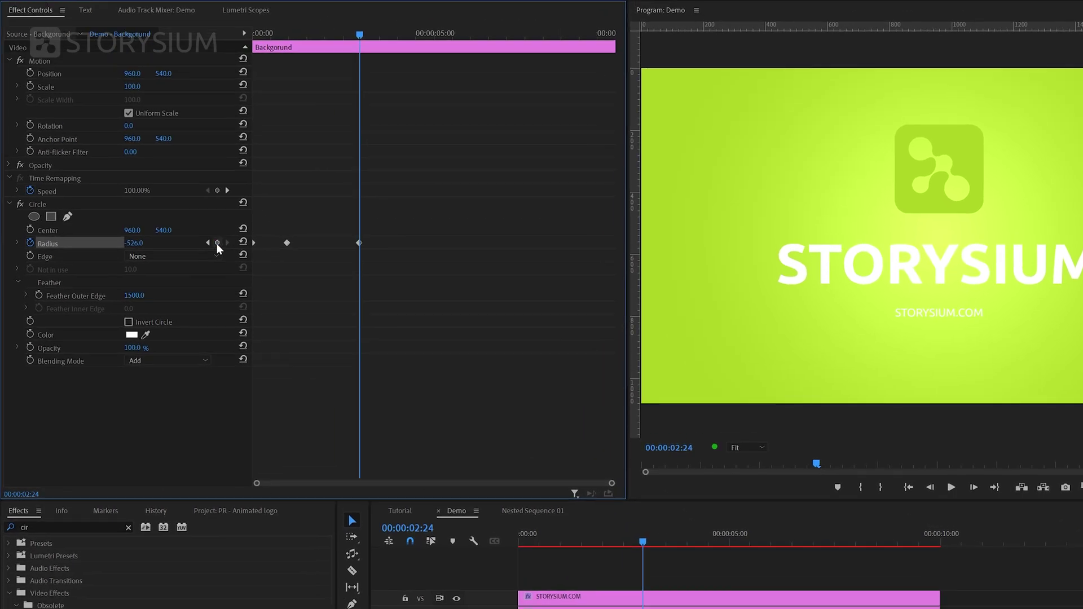
Add a bright radius pulse of 595 near three seconds, ending at -500 at 00:00:03:12.
{"action": "key", "text": "space"}
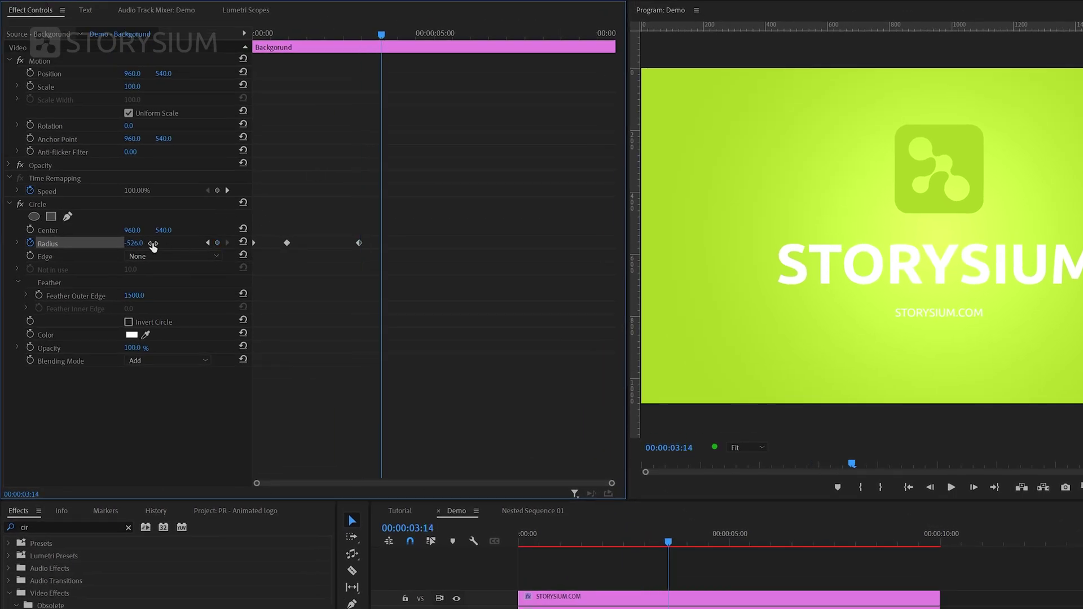
{"action": "left_click_drag", "start_coordinate": [134, 242], "coordinate": [187, 243]}
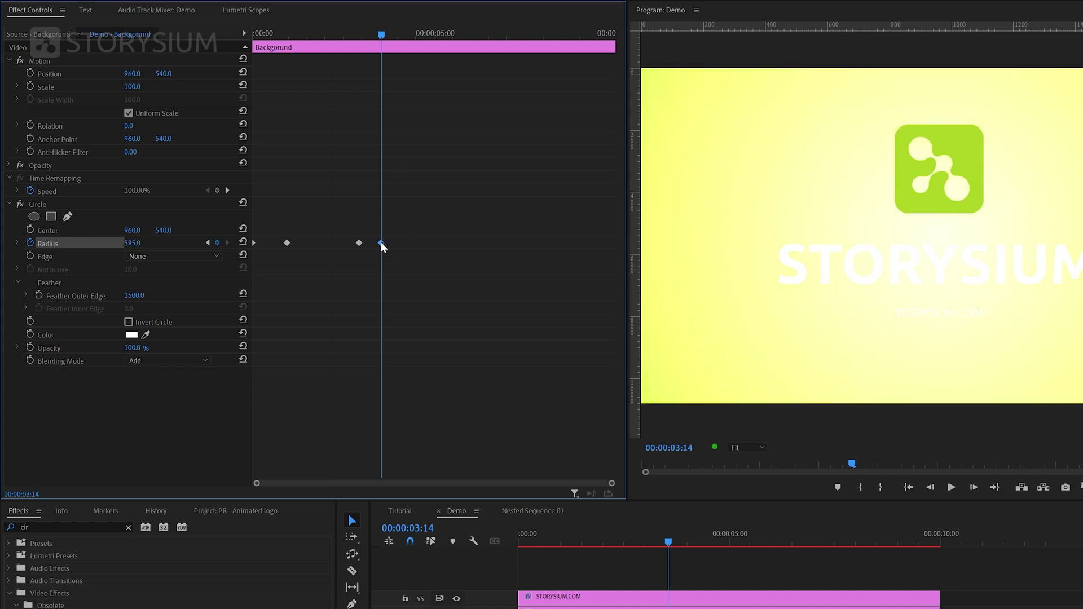
{"action": "left_click_drag", "start_coordinate": [381, 243], "coordinate": [373, 244]}
{"action": "left_click", "coordinate": [379, 31]}
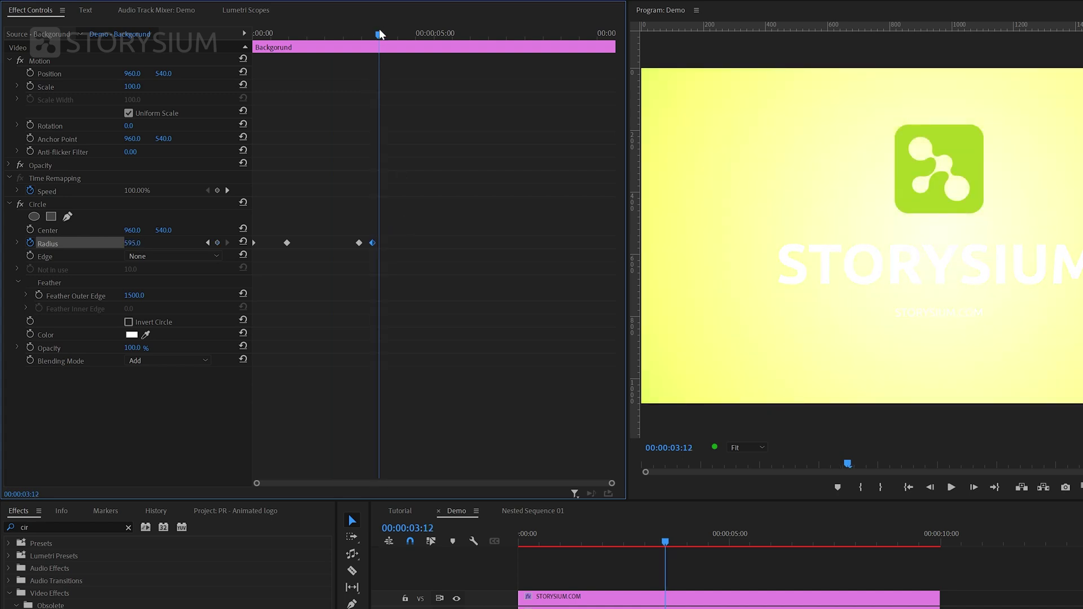
{"action": "left_click", "coordinate": [139, 244]}
{"action": "type", "text": "-500"}
{"action": "key", "text": "Return"}
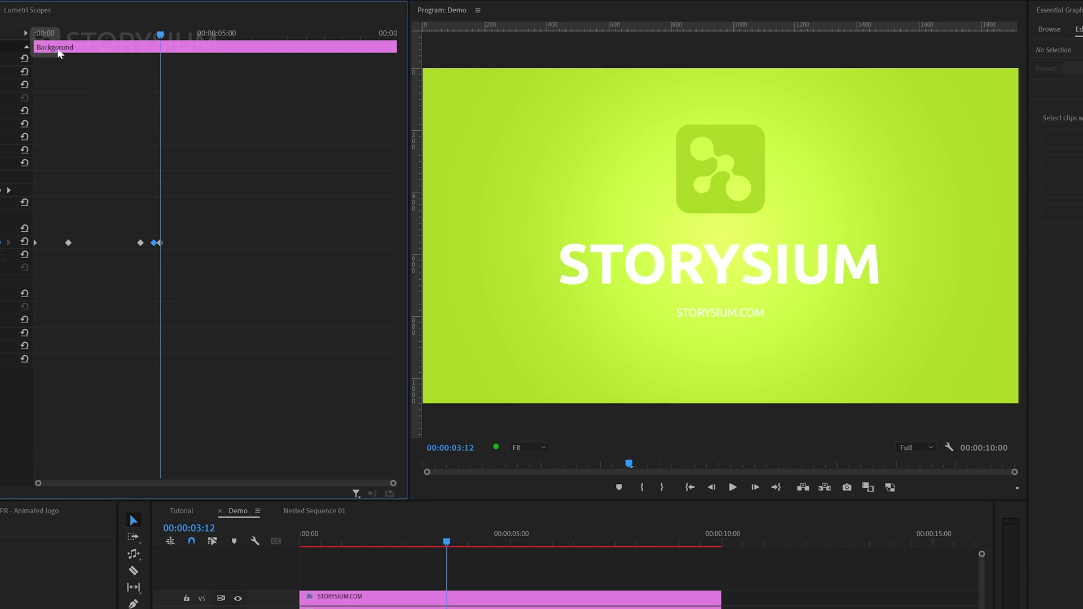
Preview the glow, switch all Radius keyframes to Bezier interpolation, and replay from the start.
{"action": "left_click_drag", "start_coordinate": [56, 47], "coordinate": [25, 46]}
{"action": "key", "text": "space"}
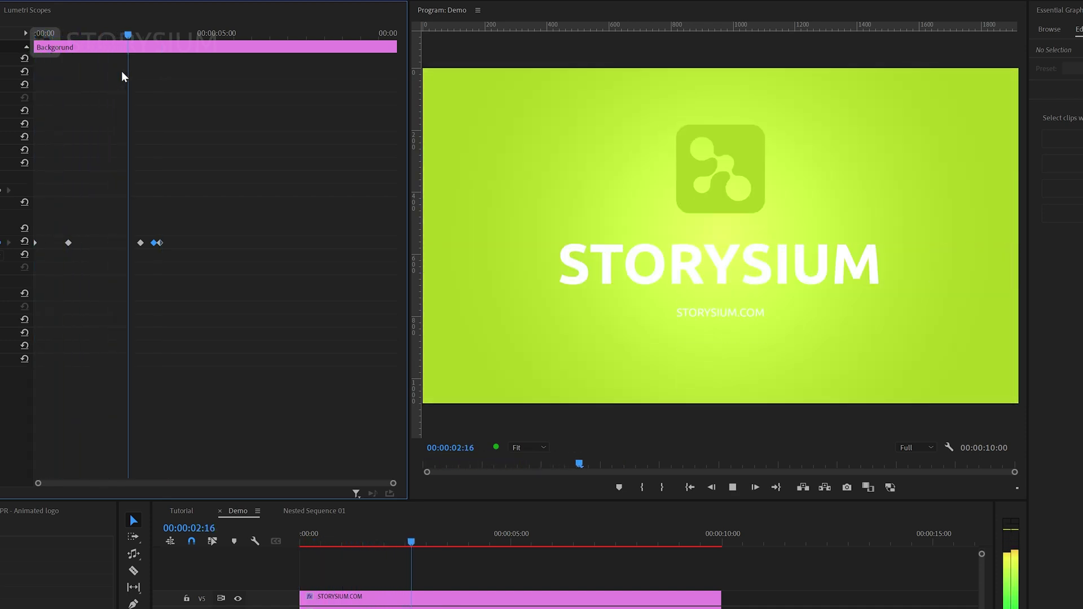
{"action": "key", "text": "space"}
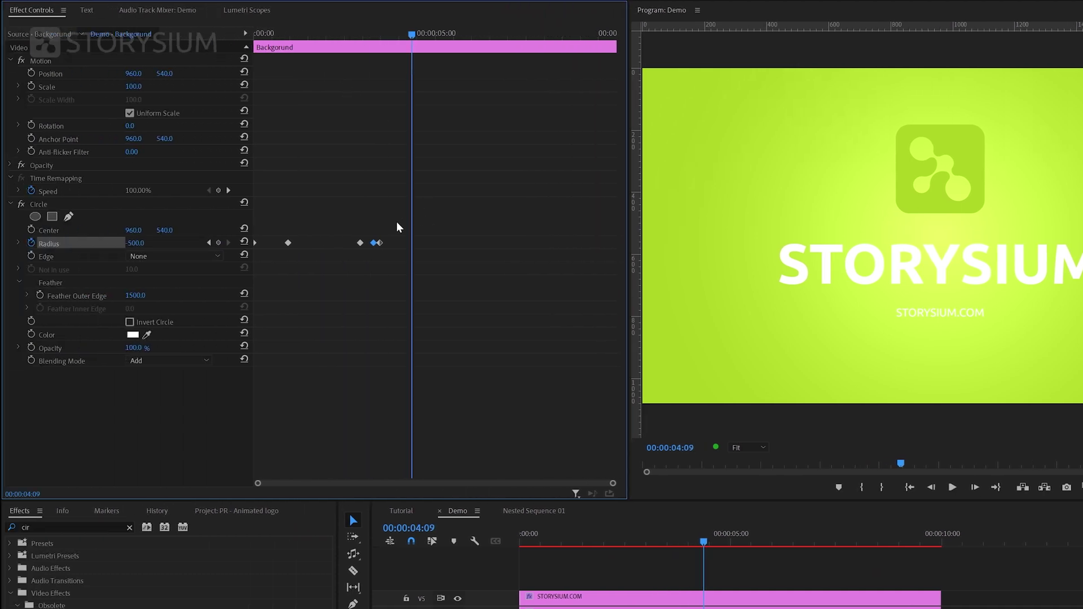
{"action": "left_click_drag", "start_coordinate": [398, 228], "coordinate": [248, 265]}
{"action": "right_click", "coordinate": [288, 243]}
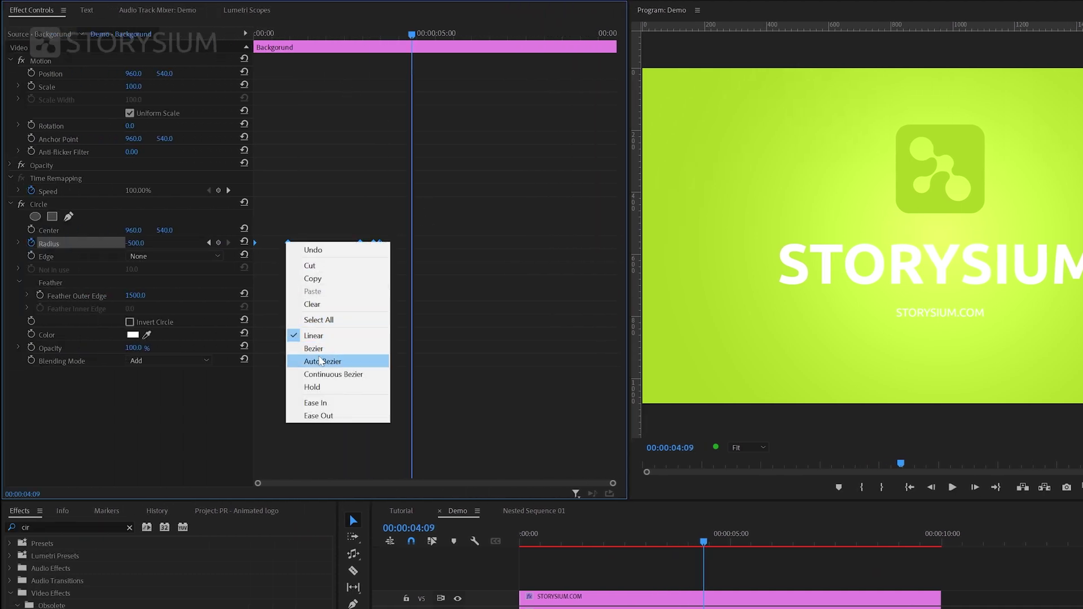
{"action": "left_click", "coordinate": [320, 349]}
{"action": "left_click_drag", "start_coordinate": [284, 32], "coordinate": [247, 47]}
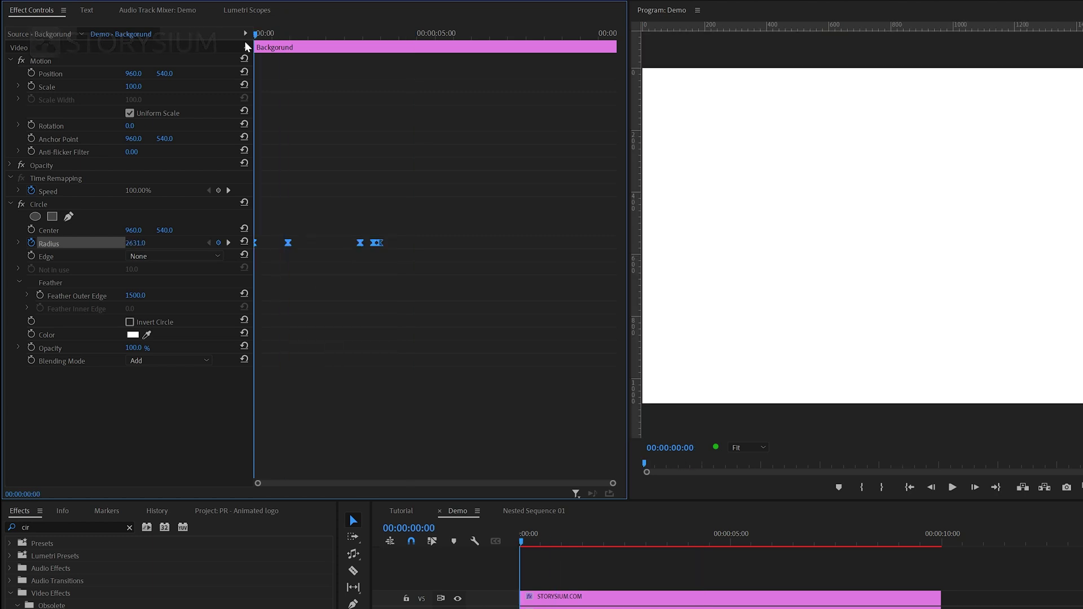
{"action": "key", "text": "space"}
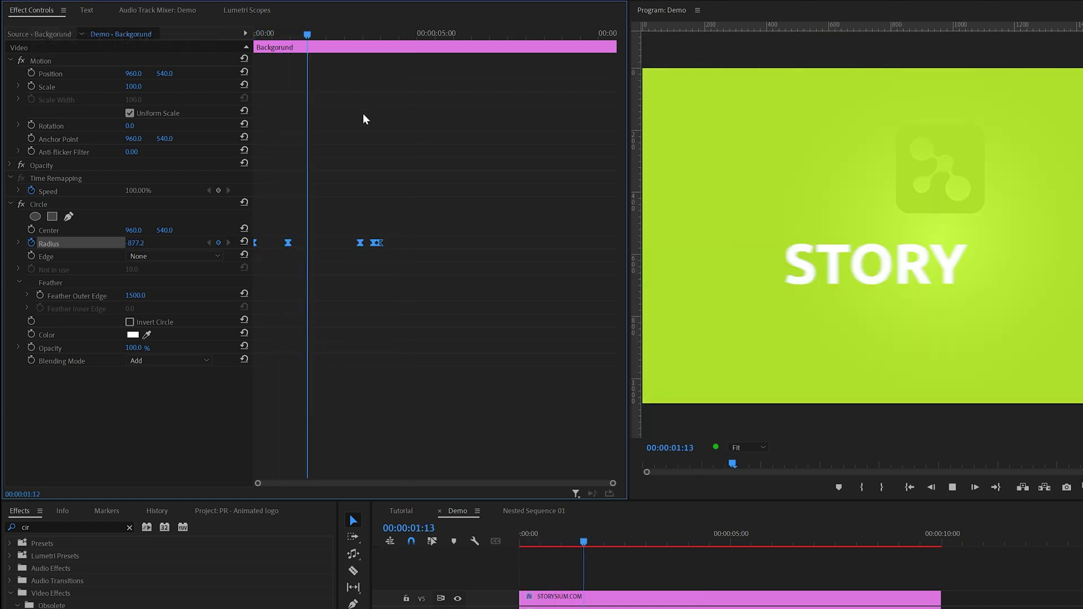